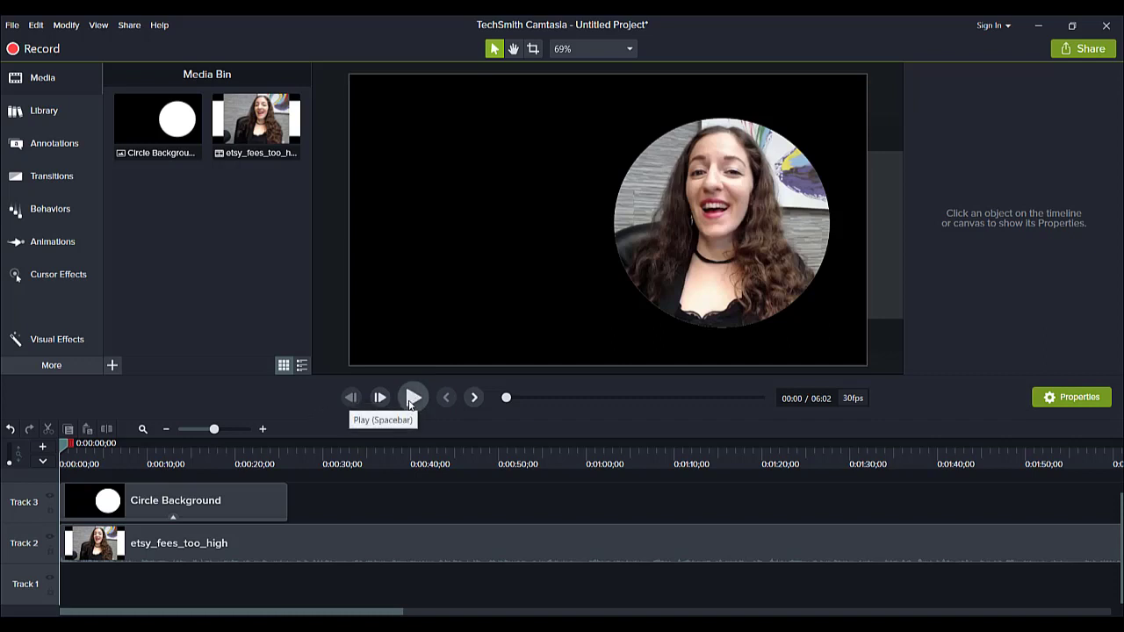
# Play the timeline preview of the woman framed in the circle cutout on black.
pyautogui.click(412, 399)
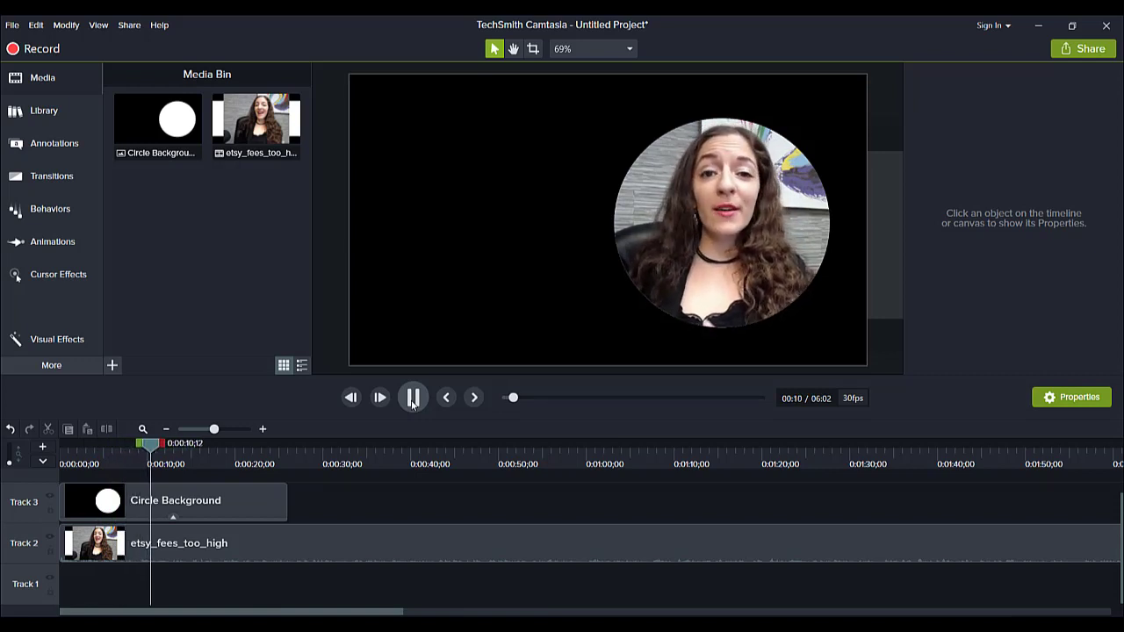
# Pause the preview at about 0:10 into the video.
pyautogui.click(412, 398)
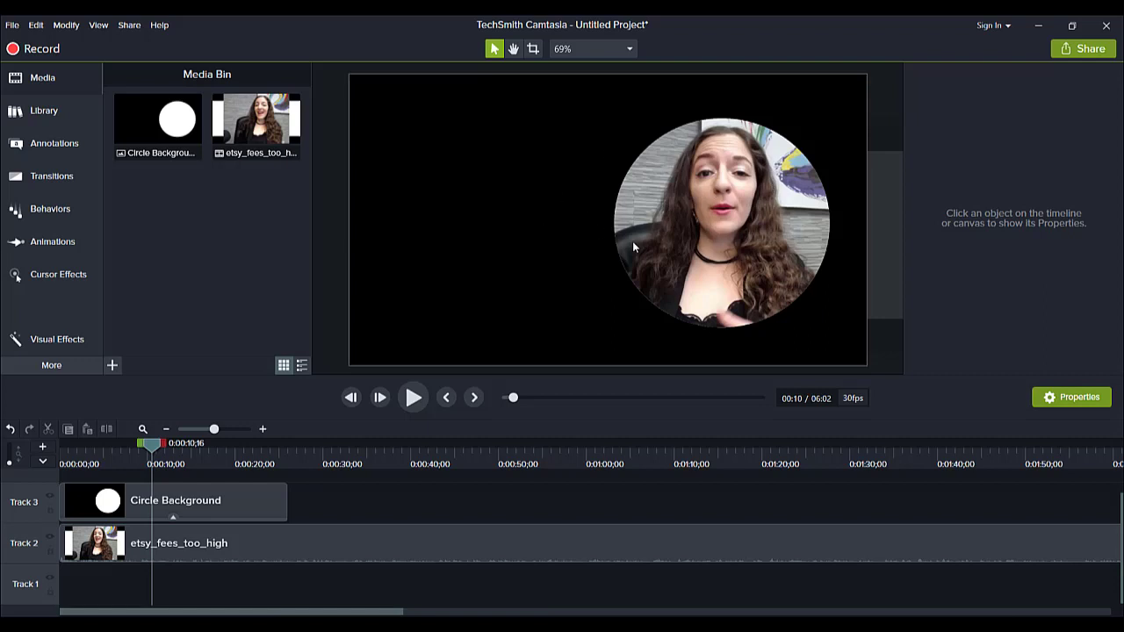
# Shift the etsy_fees_too_high clip later on Track 2, then slide it back earlier.
pyautogui.moveTo(175, 501); pyautogui.dragTo(176, 500)
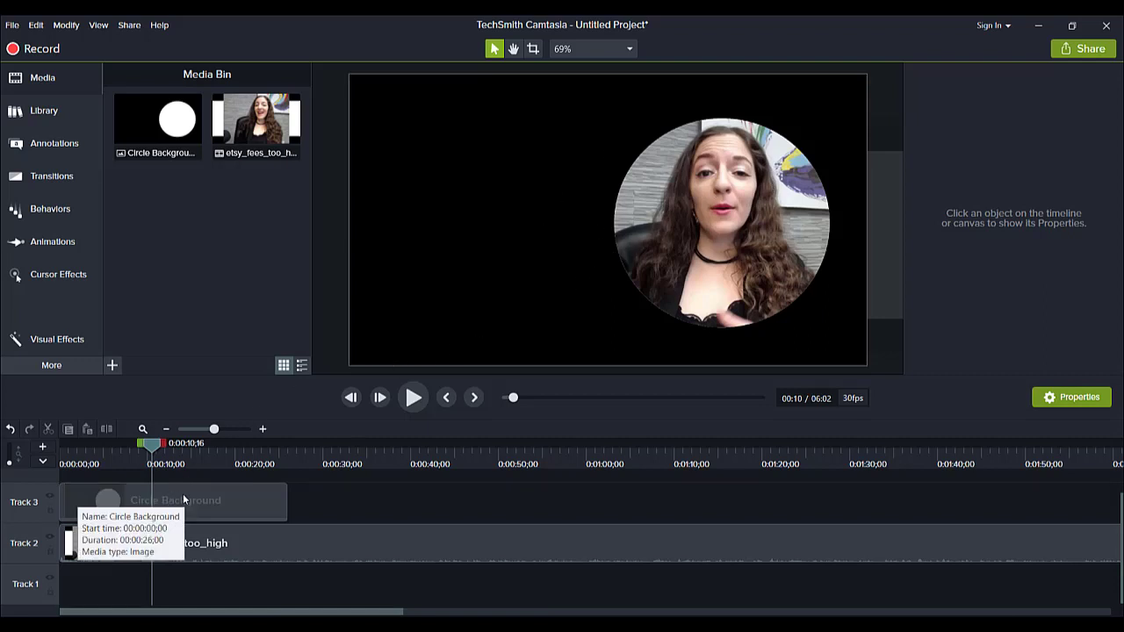
pyautogui.moveTo(238, 548); pyautogui.dragTo(660, 546)
pyautogui.click(203, 451)
pyautogui.moveTo(203, 452); pyautogui.dragTo(172, 452)
pyautogui.click(317, 335)
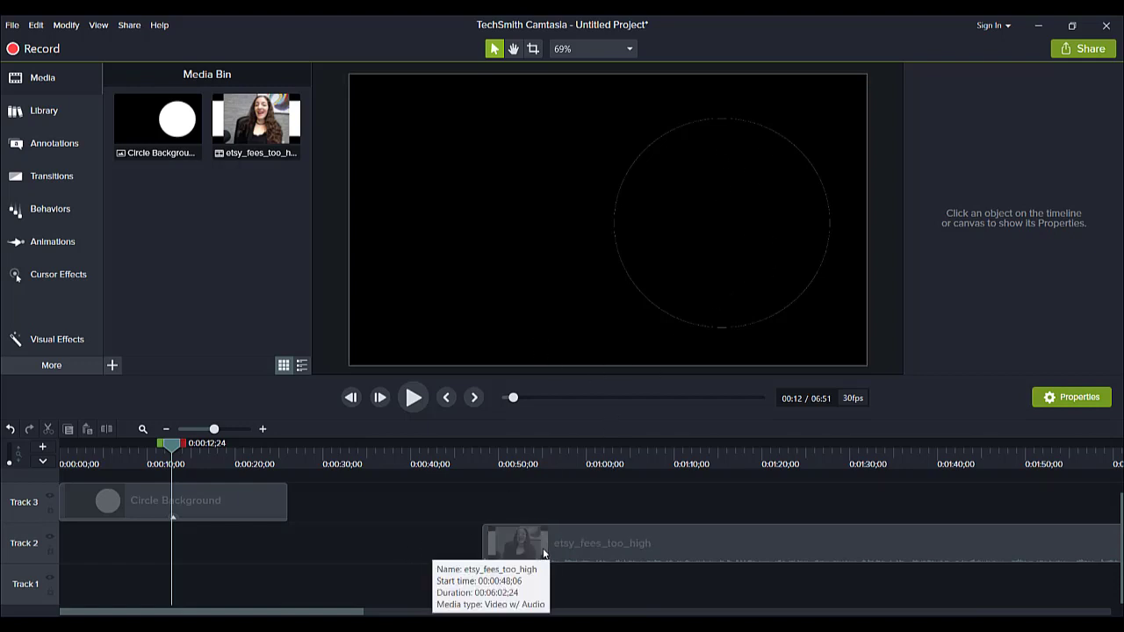
pyautogui.moveTo(547, 535); pyautogui.dragTo(172, 531)
pyautogui.moveTo(266, 542); pyautogui.dragTo(80, 547)
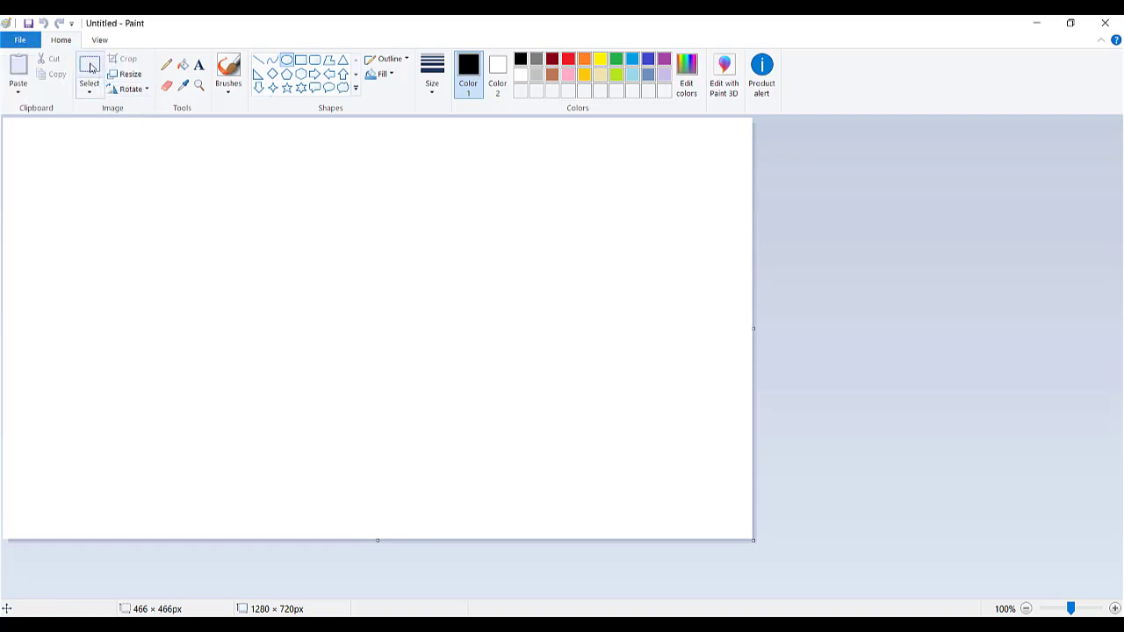
pyautogui.click(130, 74)
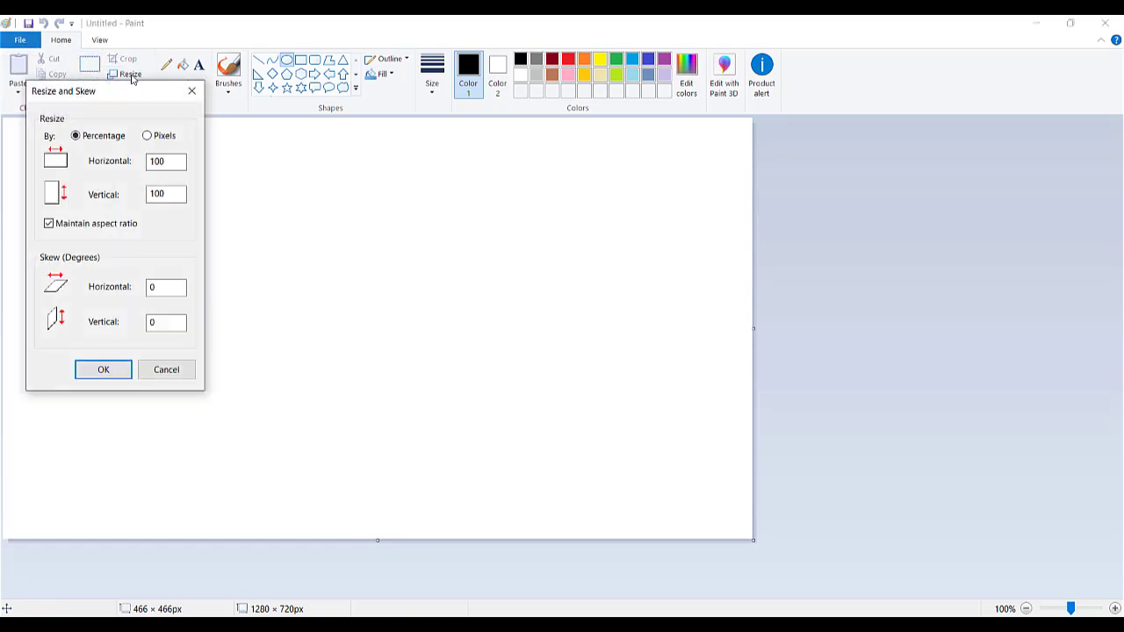
pyautogui.click(149, 137)
pyautogui.click(116, 375)
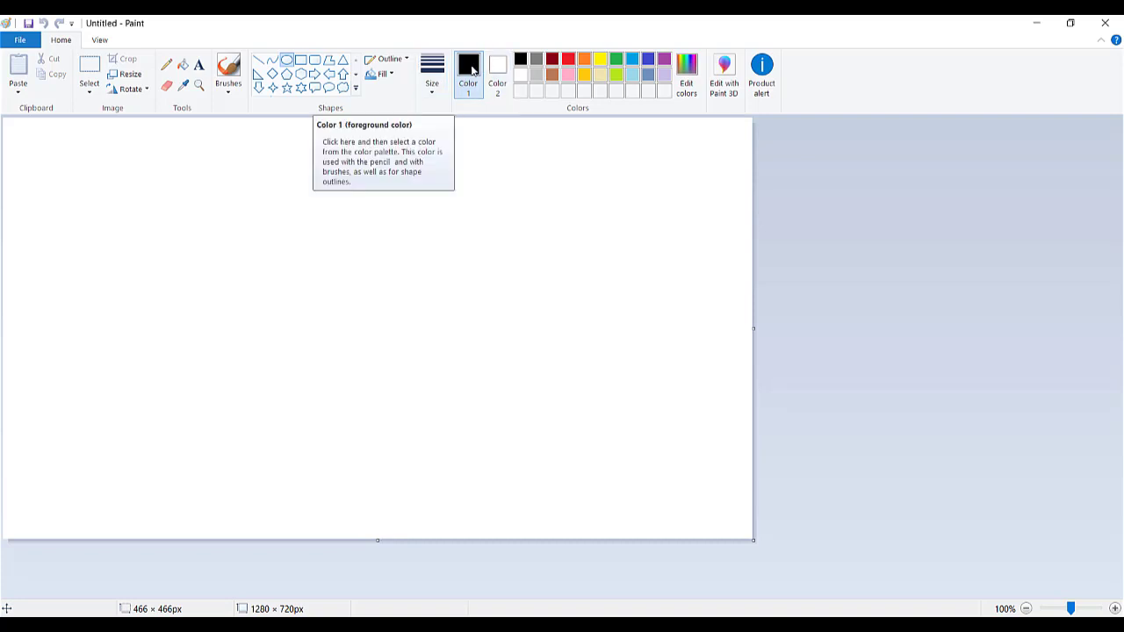
# Bucket-fill the canvas black, set Color 1 to white, and select the Oval shape.
pyautogui.click(184, 70)
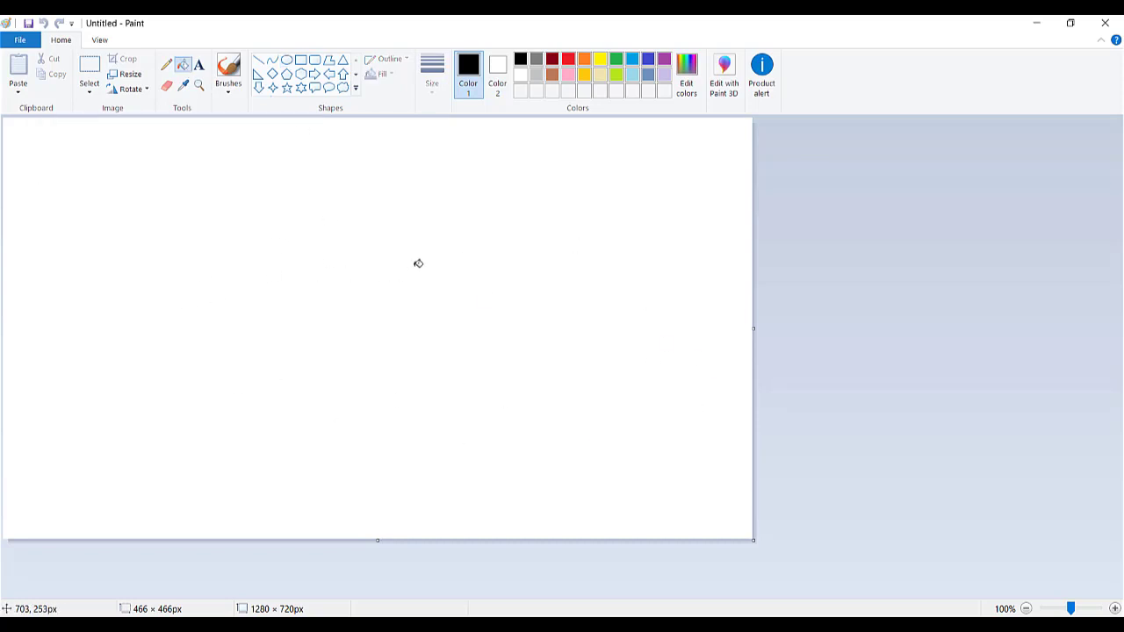
pyautogui.click(418, 264)
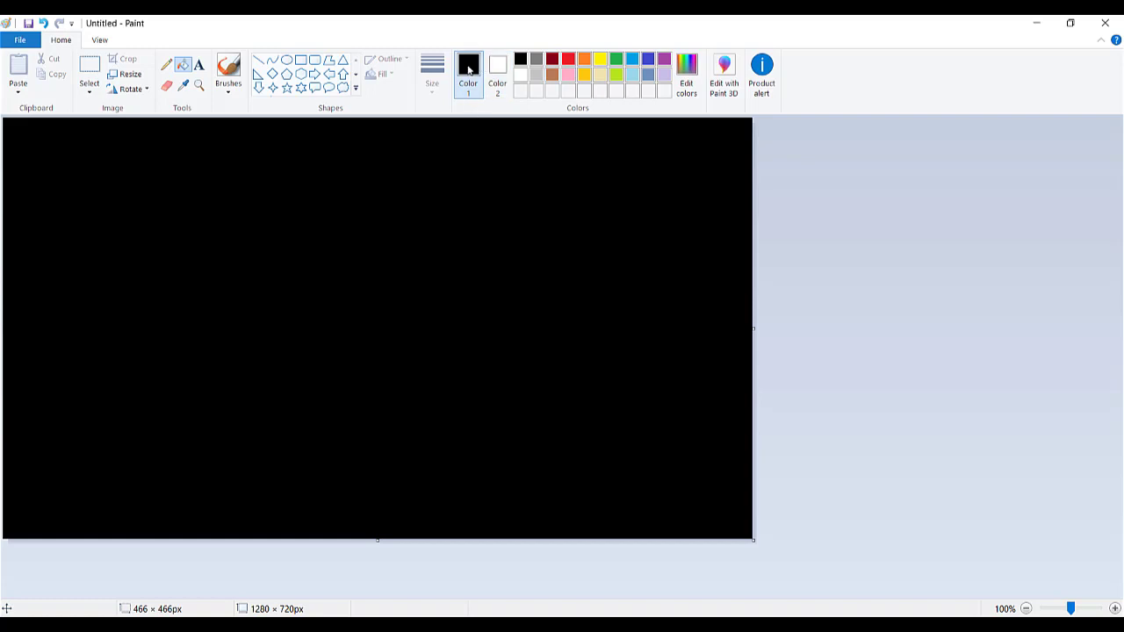
pyautogui.click(521, 75)
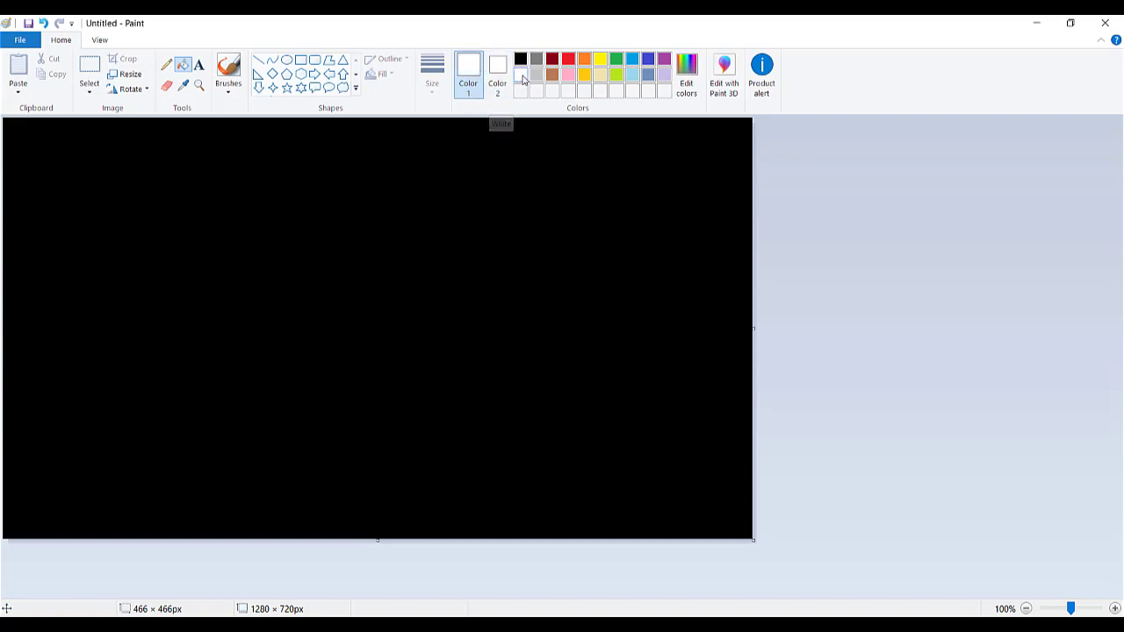
pyautogui.click(286, 64)
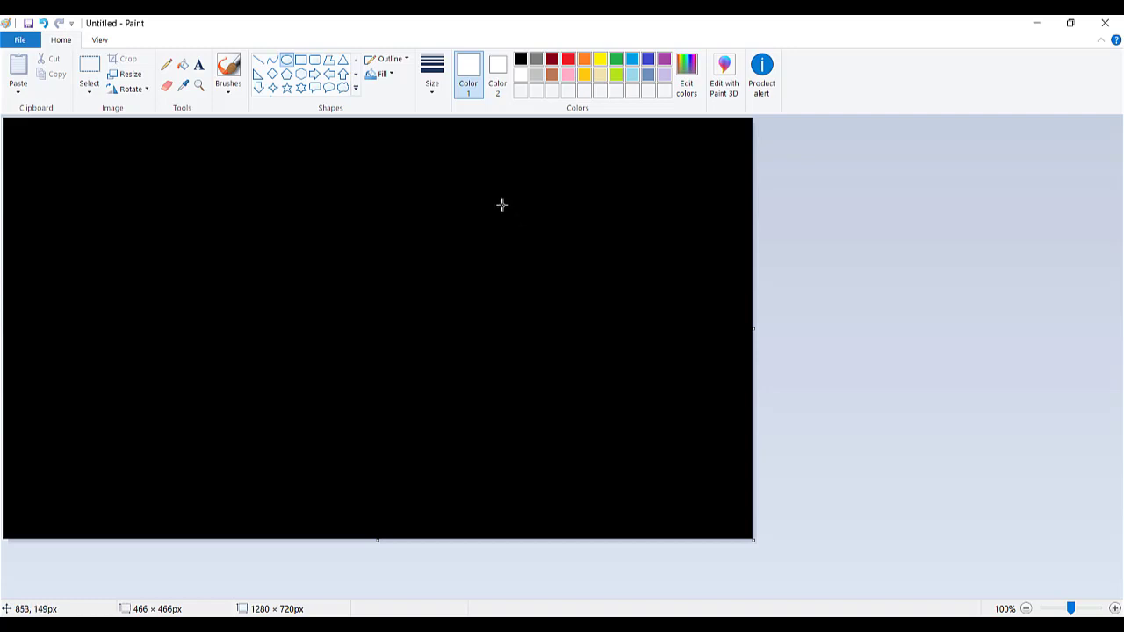
# Draw a white circle of about 481 × 477 on the canvas's right half.
pyautogui.moveTo(502, 204)
pyautogui.mouseDown()
pyautogui.moveTo(532, 237)
pyautogui.moveTo(591, 243)
pyautogui.moveTo(627, 224)
pyautogui.moveTo(653, 305)
pyautogui.moveTo(620, 296)
pyautogui.moveTo(640, 246)
pyautogui.moveTo(652, 265)
pyautogui.moveTo(645, 278)
pyautogui.moveTo(709, 356)
pyautogui.moveTo(761, 449)
pyautogui.mouseUp()
pyautogui.moveTo(613, 342)
pyautogui.mouseDown()
pyautogui.moveTo(550, 328)
pyautogui.moveTo(539, 313)
pyautogui.moveTo(559, 359)
pyautogui.moveTo(554, 319)
pyautogui.moveTo(564, 307)
pyautogui.mouseUp()
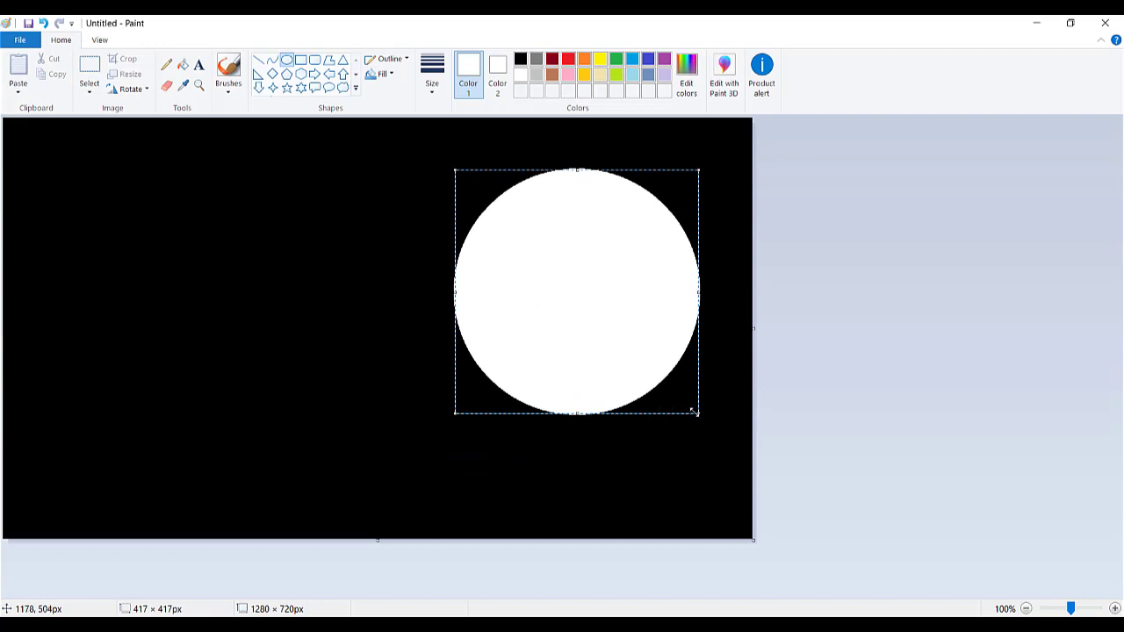
pyautogui.moveTo(698, 412); pyautogui.dragTo(738, 451)
pyautogui.moveTo(616, 316); pyautogui.dragTo(601, 315)
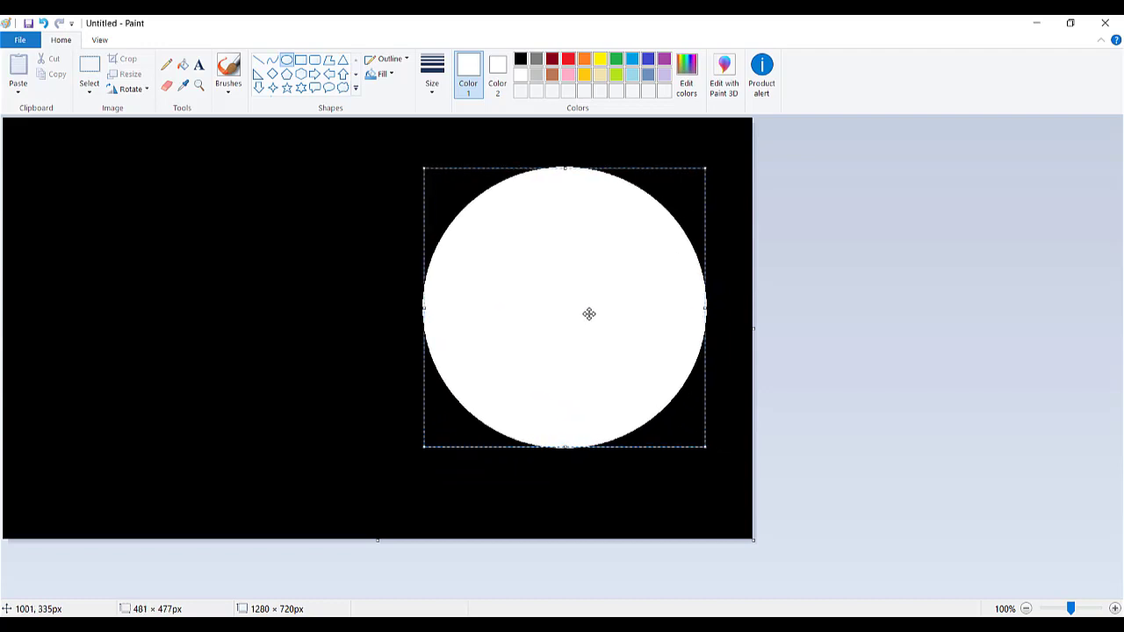
pyautogui.moveTo(590, 313); pyautogui.dragTo(601, 317)
pyautogui.click(882, 336)
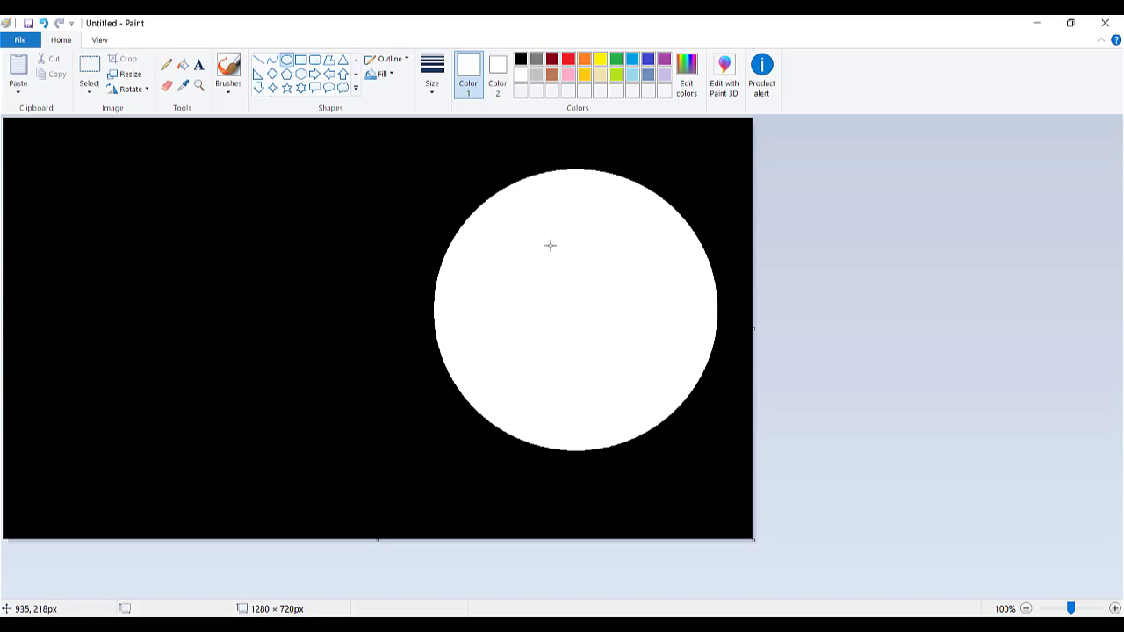
# Bring up the File menu's Save as options, then close the menu without saving.
pyautogui.click(18, 40)
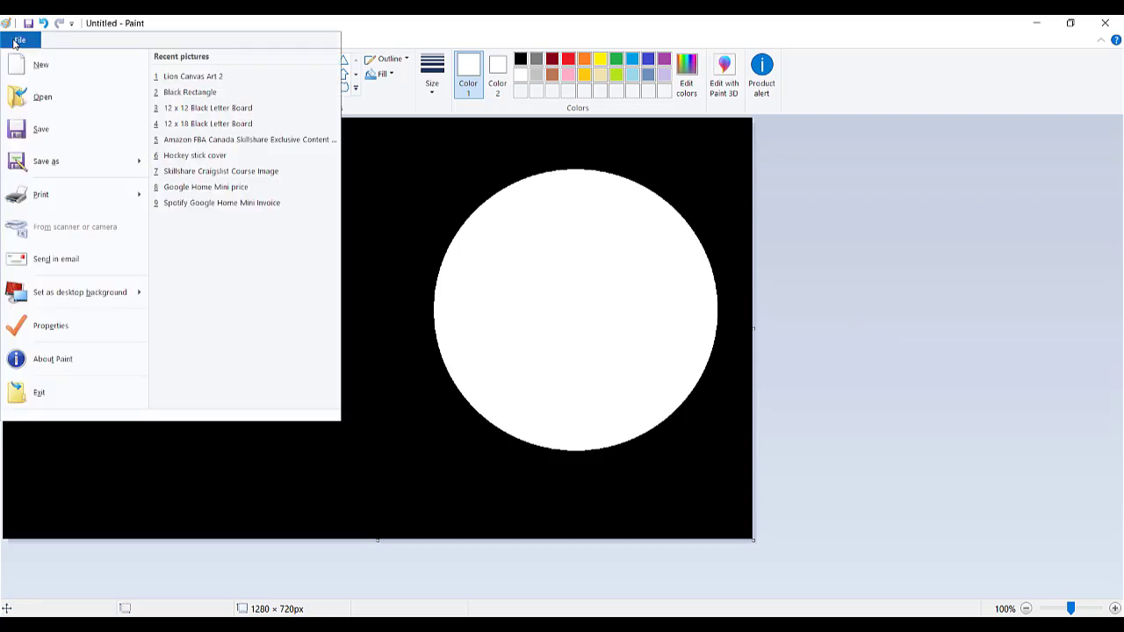
pyautogui.moveTo(96, 160)
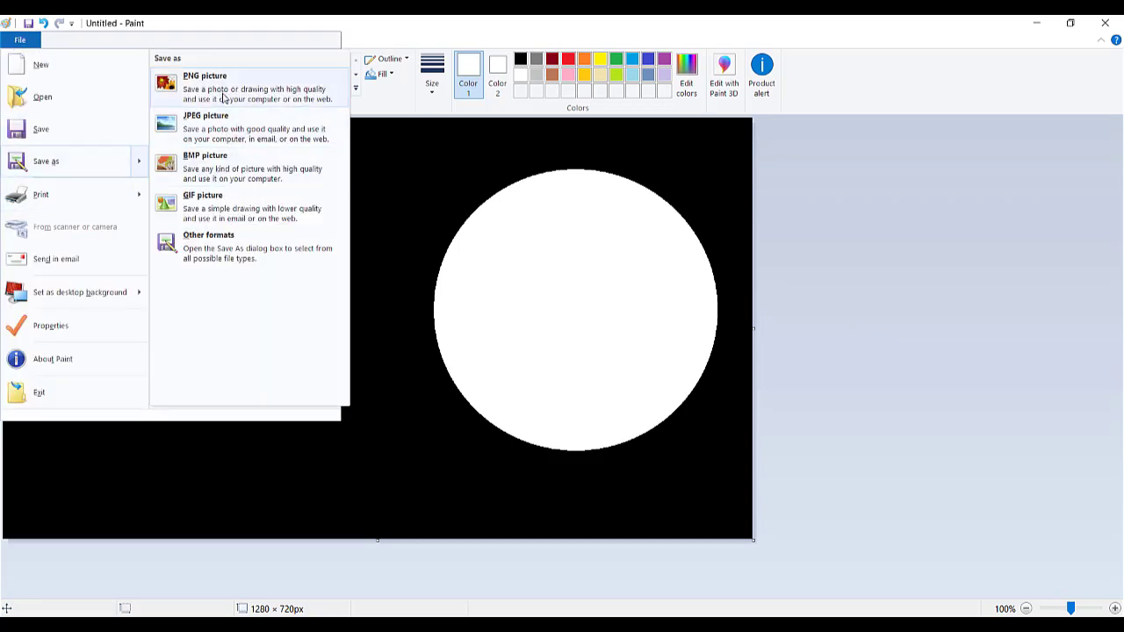
pyautogui.click(261, 15)
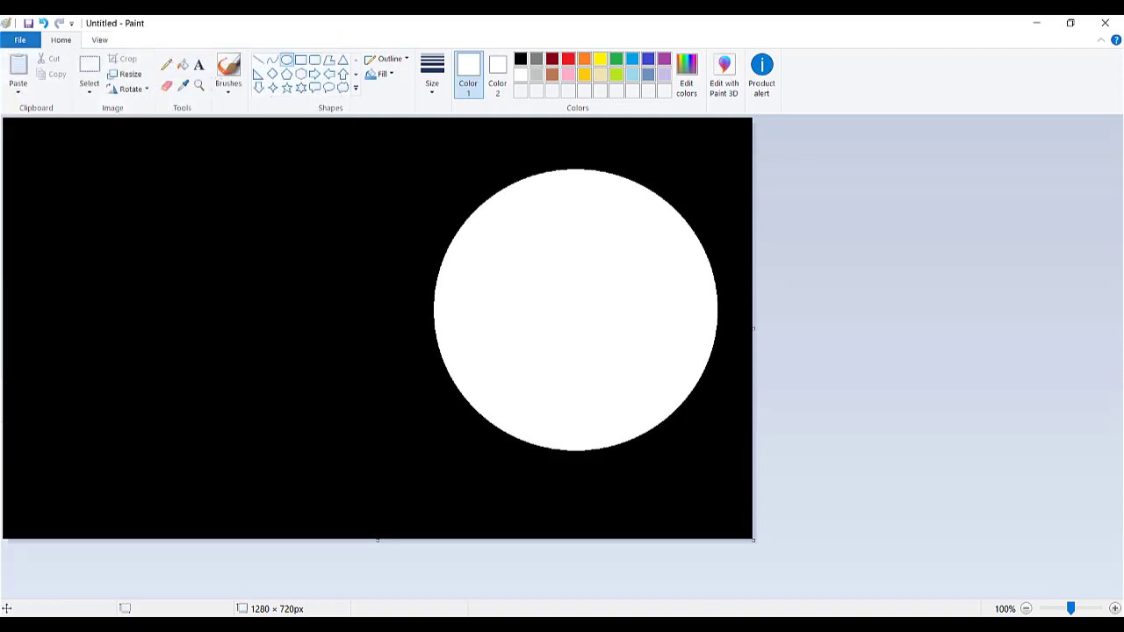
# Back in Camtasia, add the Circle Background image to Track 3 around 0:45.
pyautogui.click(597, 562)
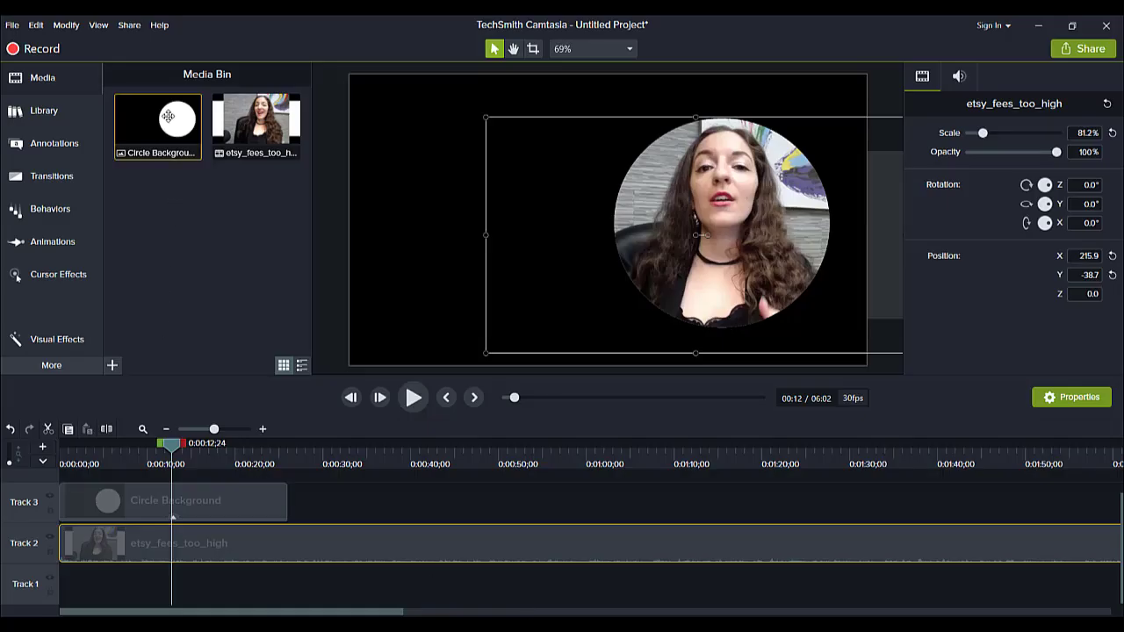
pyautogui.moveTo(171, 119); pyautogui.dragTo(443, 505)
pyautogui.click(456, 463)
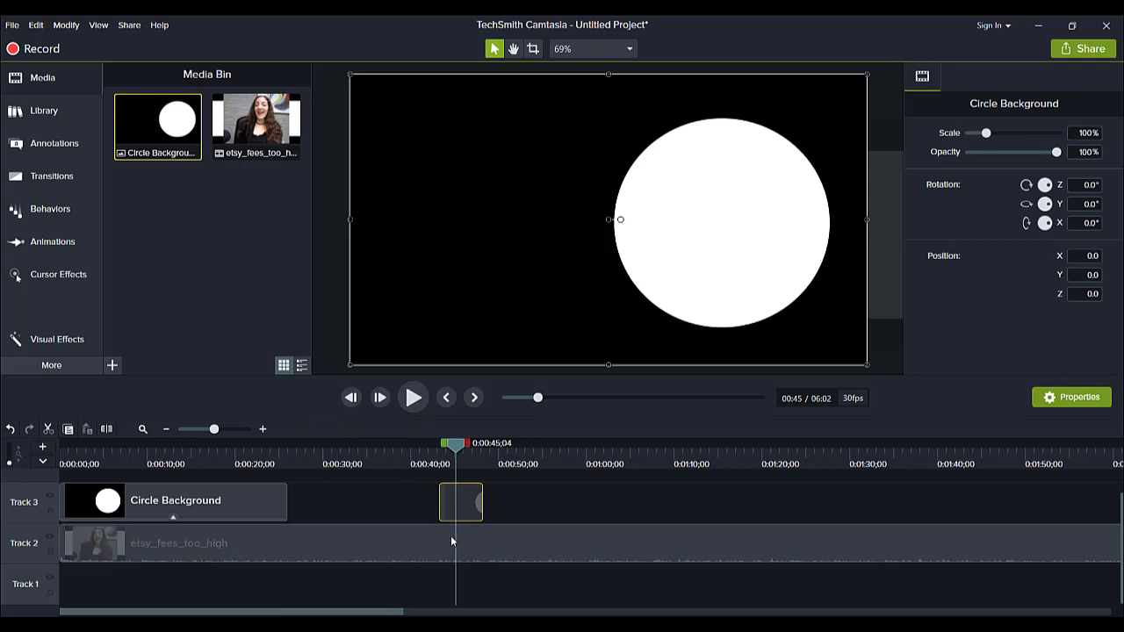
# Apply the Remove a Color visual effect to the Circle Background clip.
pyautogui.click(51, 368)
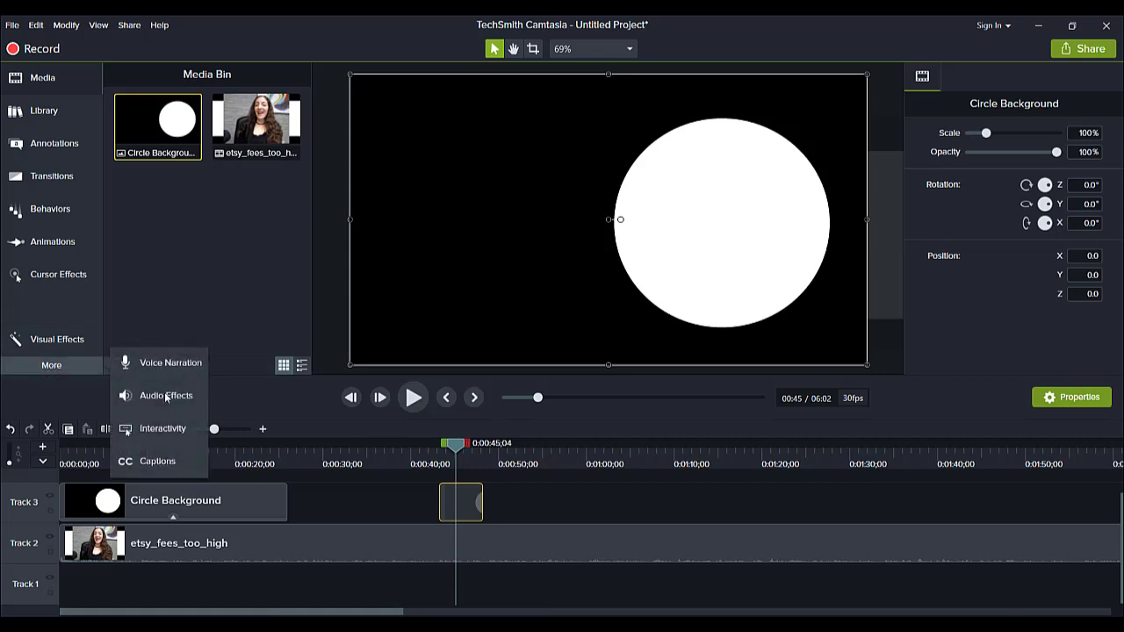
pyautogui.click(53, 341)
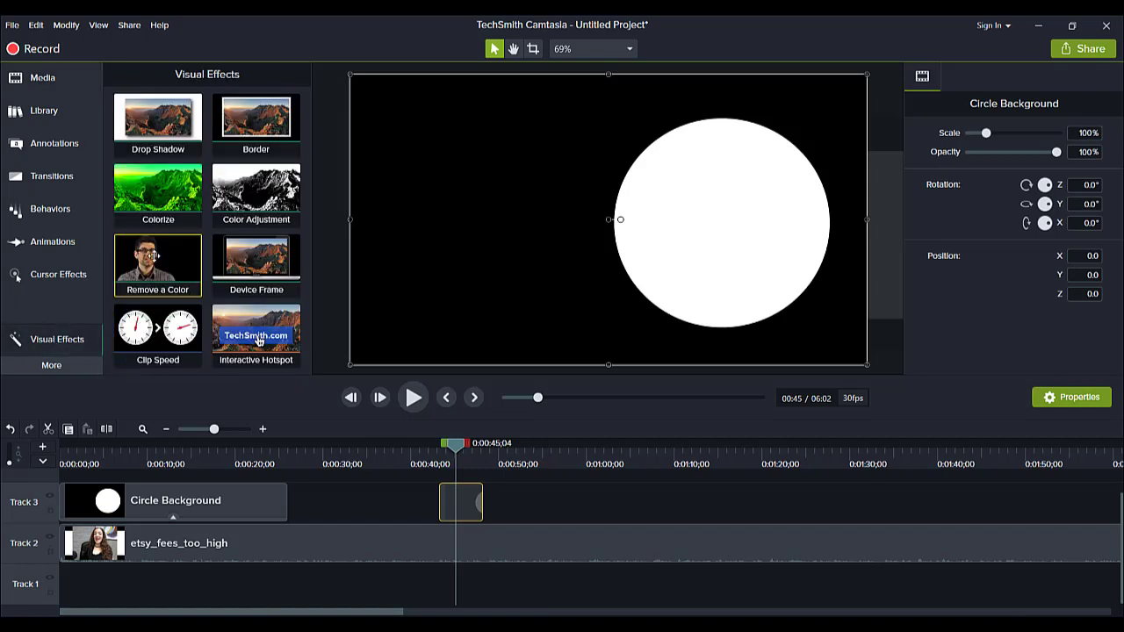
pyautogui.moveTo(155, 268); pyautogui.dragTo(458, 498)
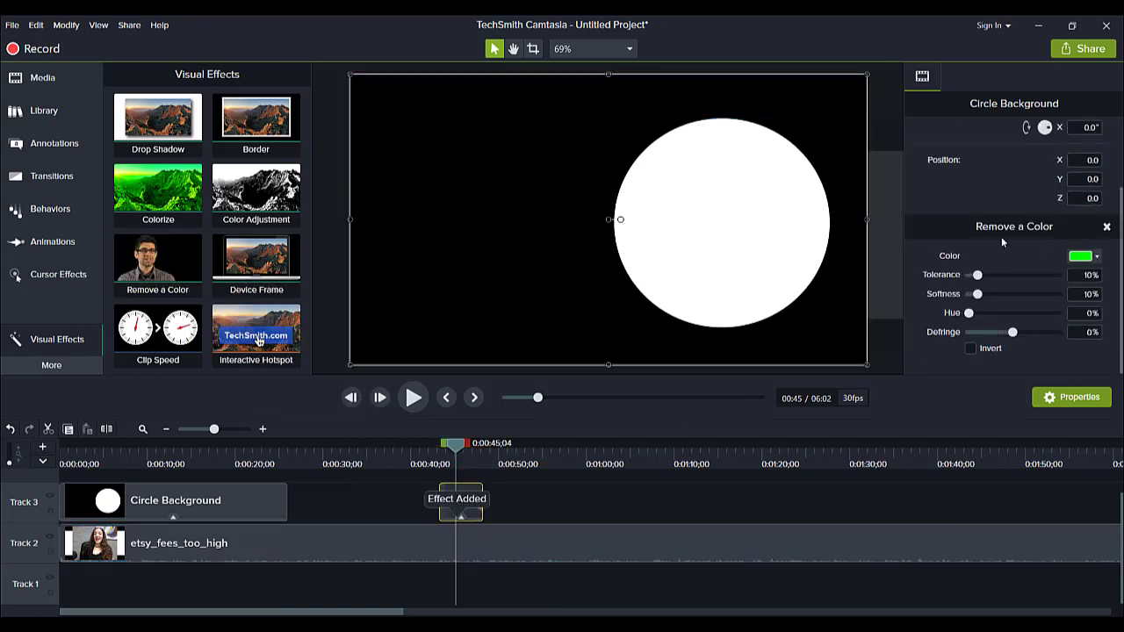
# Sample white from the preview as the colour for Remove a Color to key out.
pyautogui.click(1098, 257)
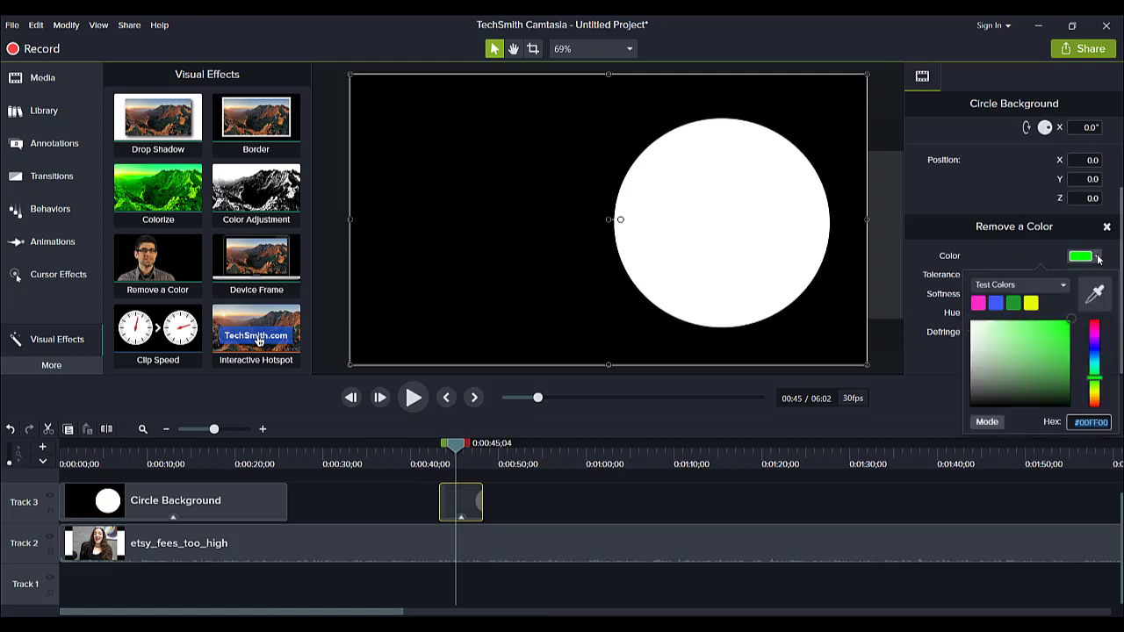
pyautogui.click(1098, 303)
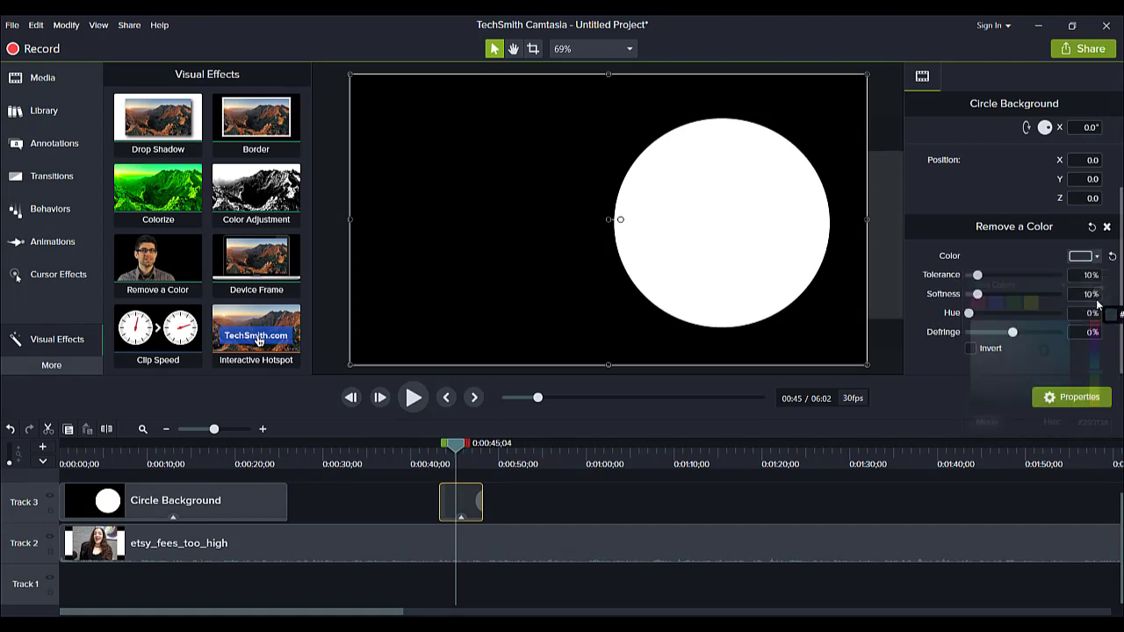
pyautogui.click(709, 199)
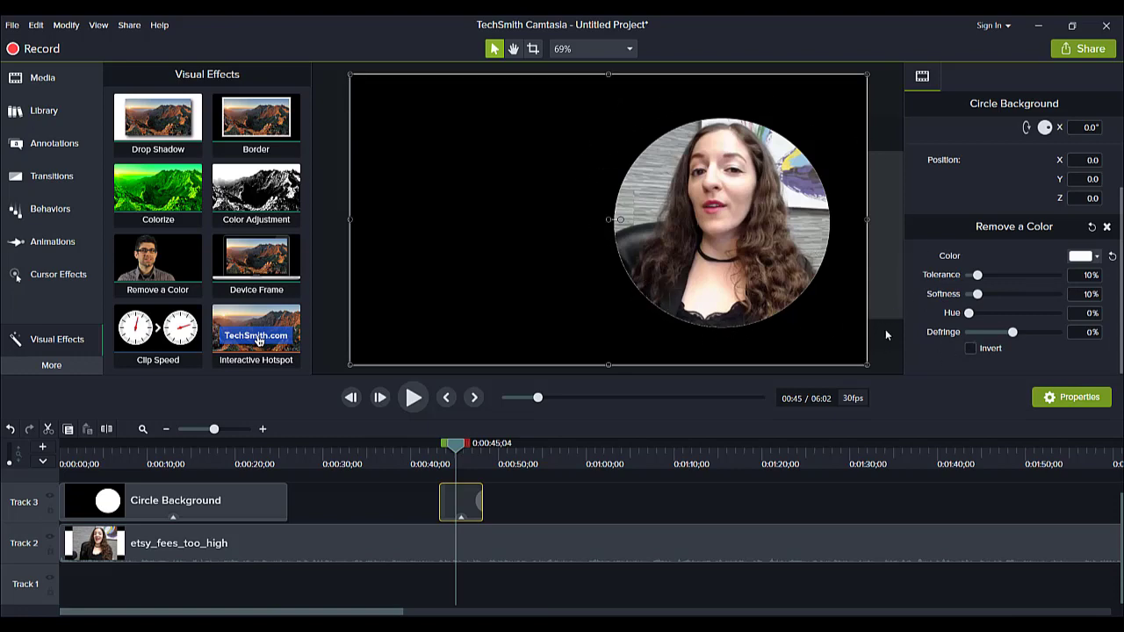
# Set Defringe to -100%, Tolerance and Softness to 100%, then preview the cutout.
pyautogui.moveTo(1010, 334); pyautogui.dragTo(947, 368)
pyautogui.moveTo(1022, 340); pyautogui.dragTo(848, 335)
pyautogui.moveTo(979, 276); pyautogui.dragTo(995, 278)
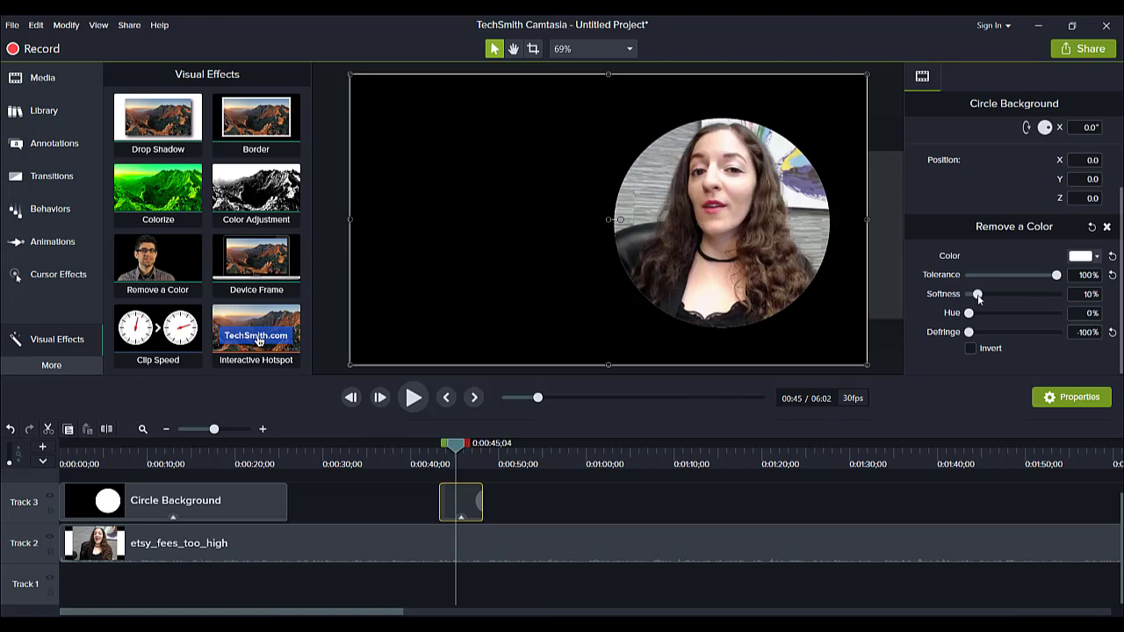
pyautogui.moveTo(977, 295); pyautogui.dragTo(1048, 295)
pyautogui.moveTo(1060, 296)
pyautogui.mouseDown()
pyautogui.moveTo(1037, 296)
pyautogui.moveTo(1059, 297)
pyautogui.mouseUp()
pyautogui.click(418, 397)
pyautogui.click(413, 398)
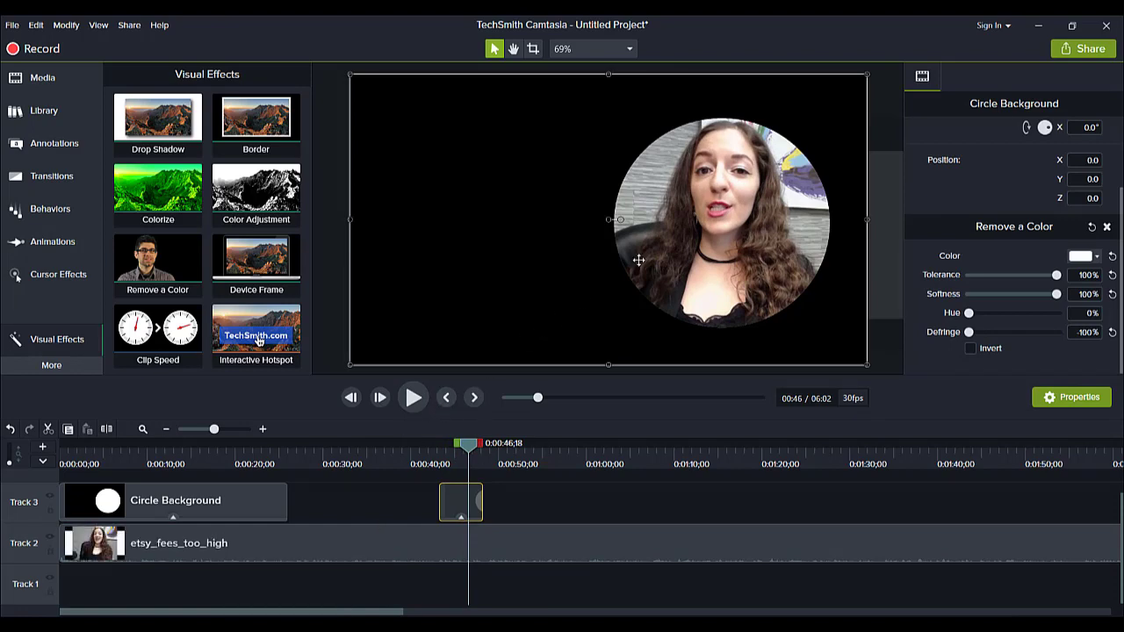
# Replace the etsy_fees_too_high clip with a fresh copy on Track 2 starting near 0:40.
pyautogui.click(328, 537)
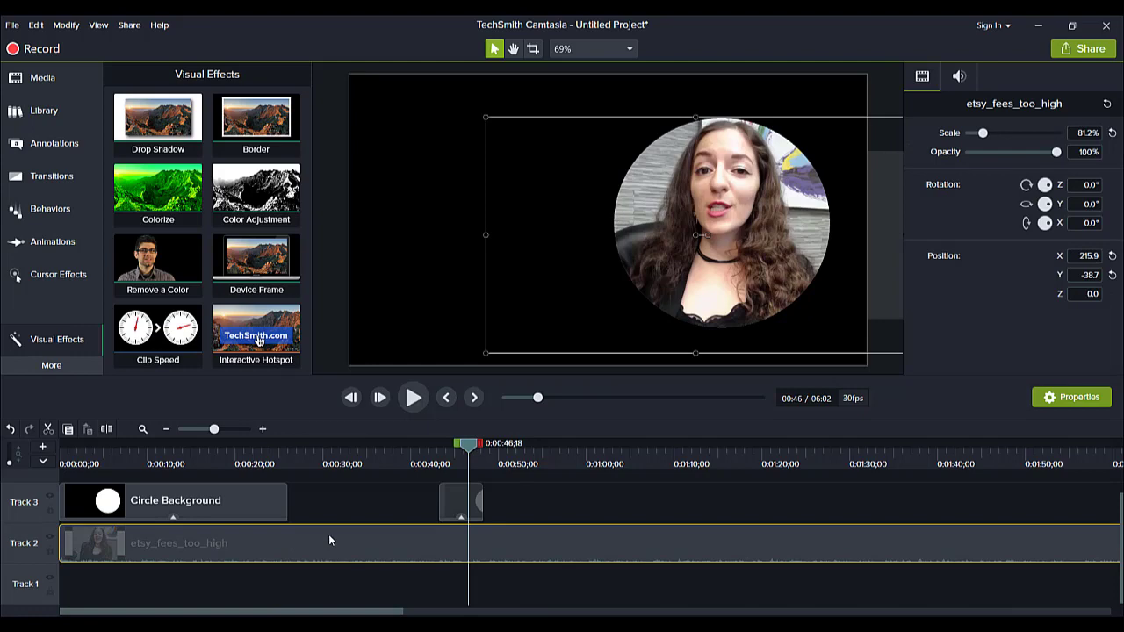
pyautogui.press('Delete')
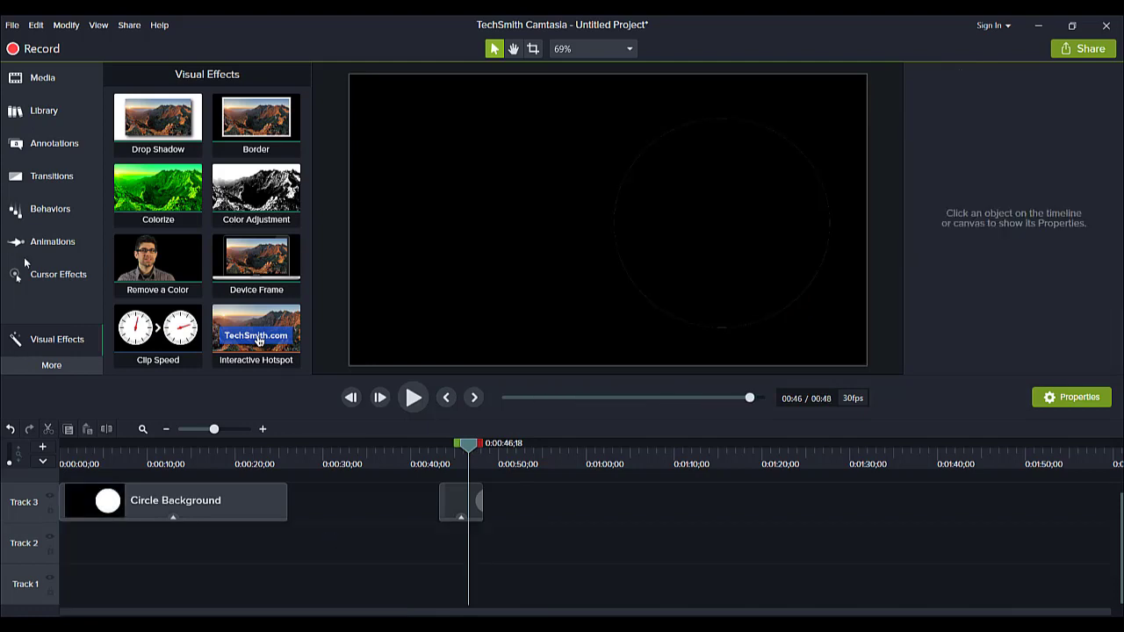
pyautogui.click(40, 78)
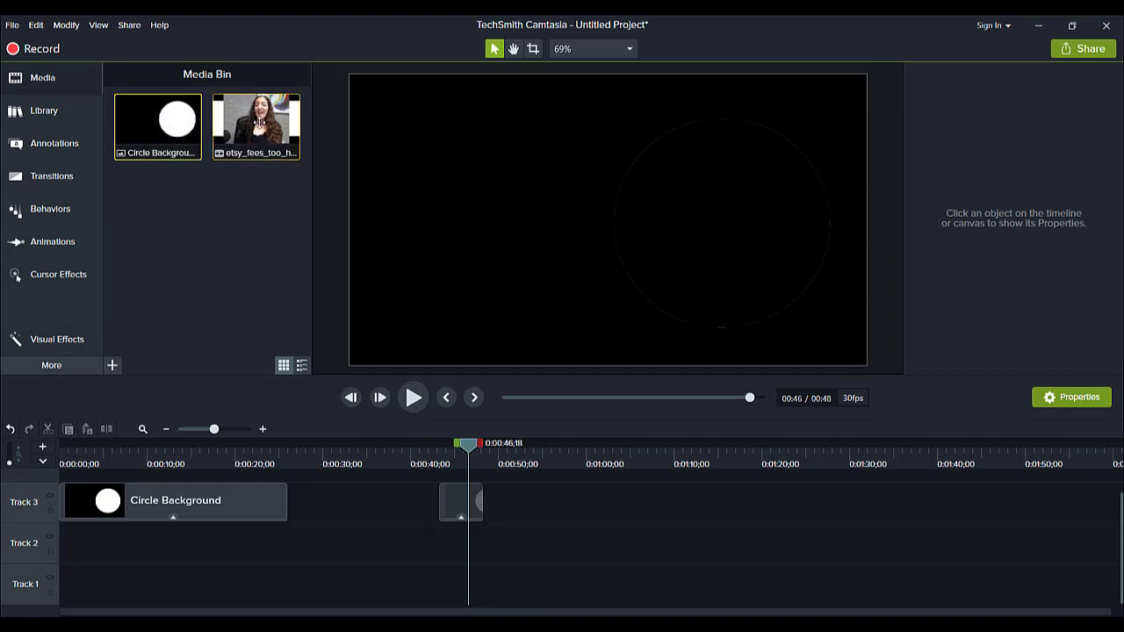
pyautogui.moveTo(256, 117); pyautogui.dragTo(479, 505)
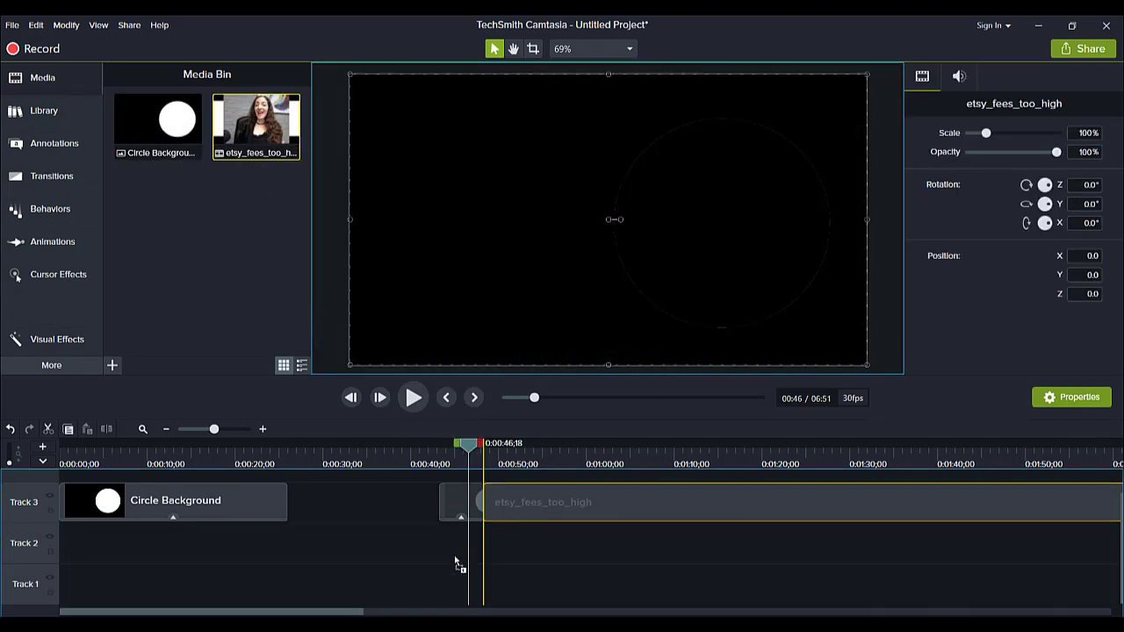
pyautogui.moveTo(454, 556); pyautogui.dragTo(534, 530)
pyautogui.moveTo(474, 559); pyautogui.dragTo(445, 562)
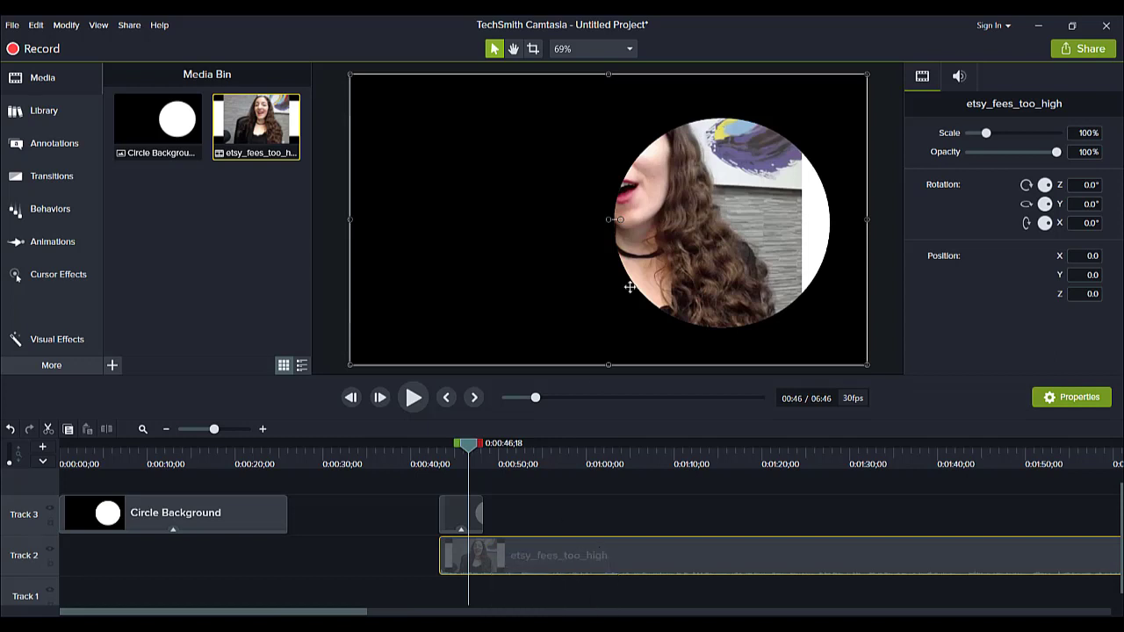
# Extend the Circle Background clip to about 0:53 to cover the video, and preview it.
pyautogui.click(482, 522)
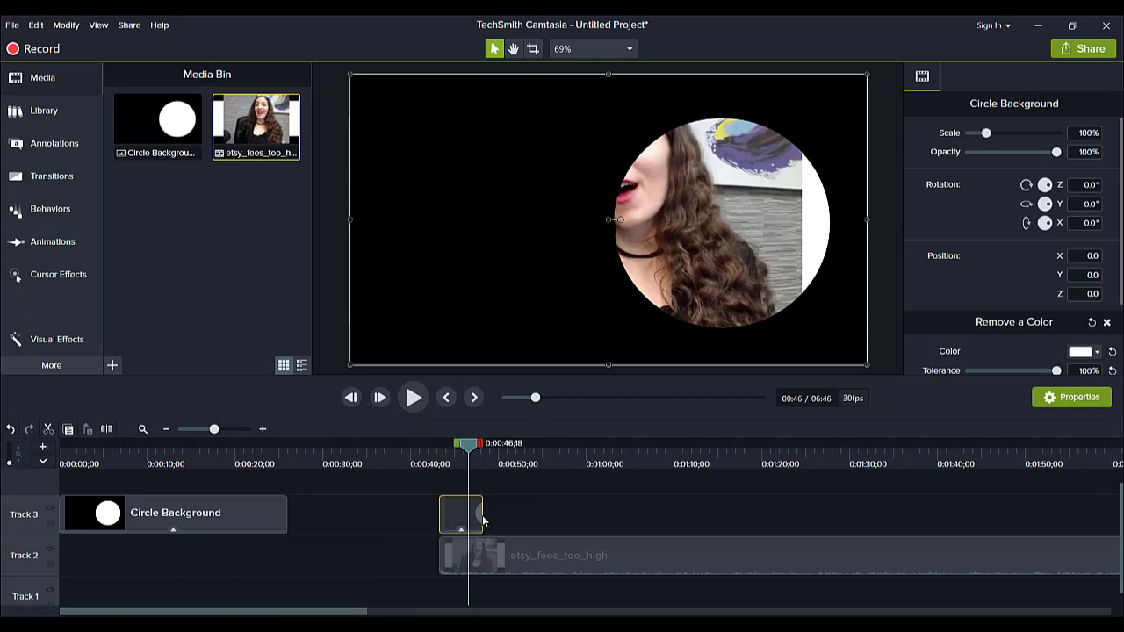
pyautogui.moveTo(483, 522); pyautogui.dragTo(674, 521)
pyautogui.click(442, 466)
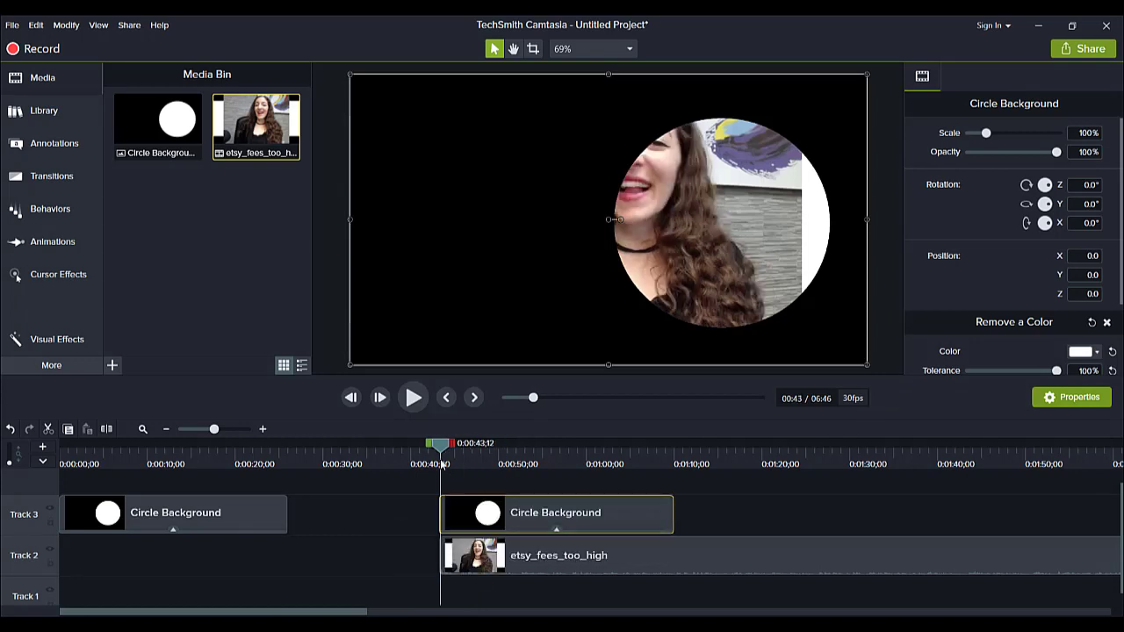
pyautogui.click(411, 400)
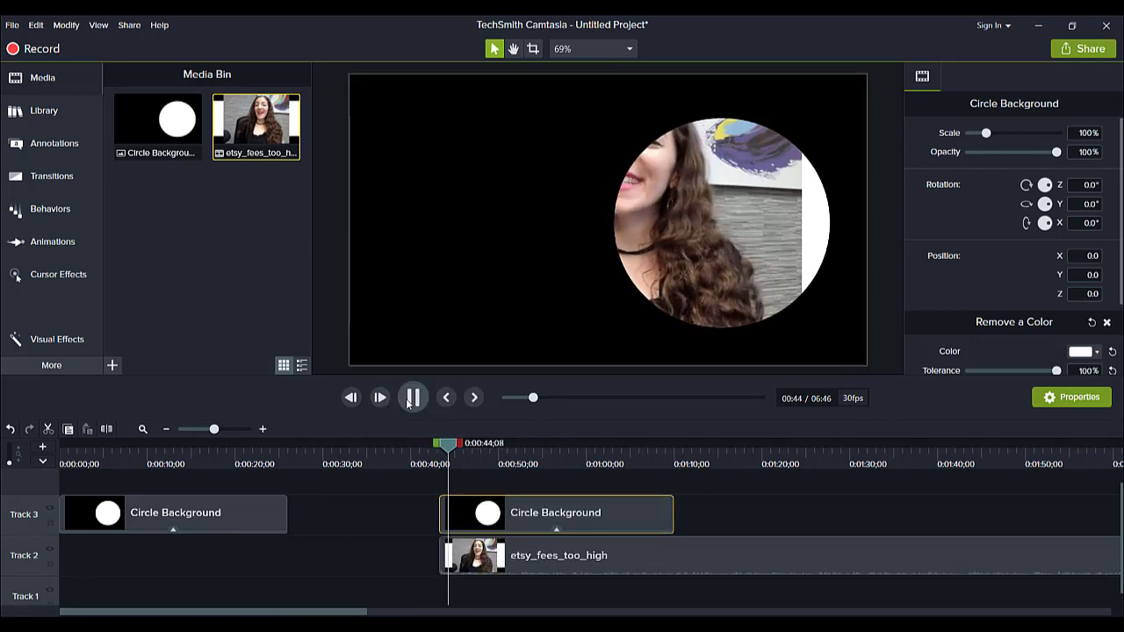
pyautogui.click(412, 398)
pyautogui.click(469, 559)
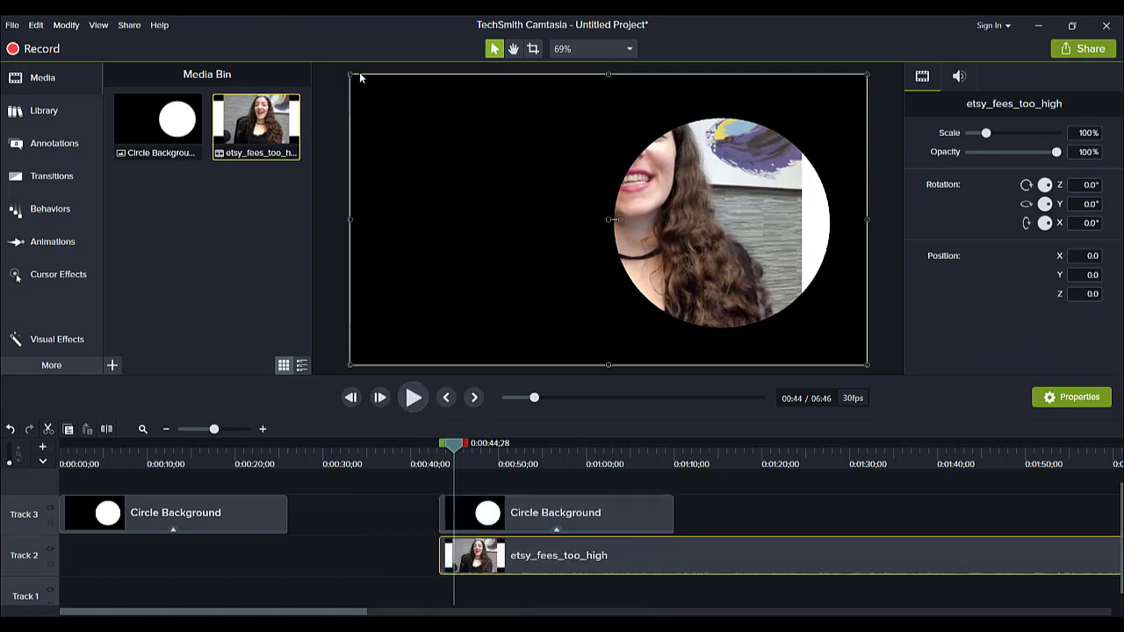
# Scale the etsy_fees_too_high video to about 80.9%, centre her face in the circle, and preview.
pyautogui.moveTo(355, 77); pyautogui.dragTo(457, 128)
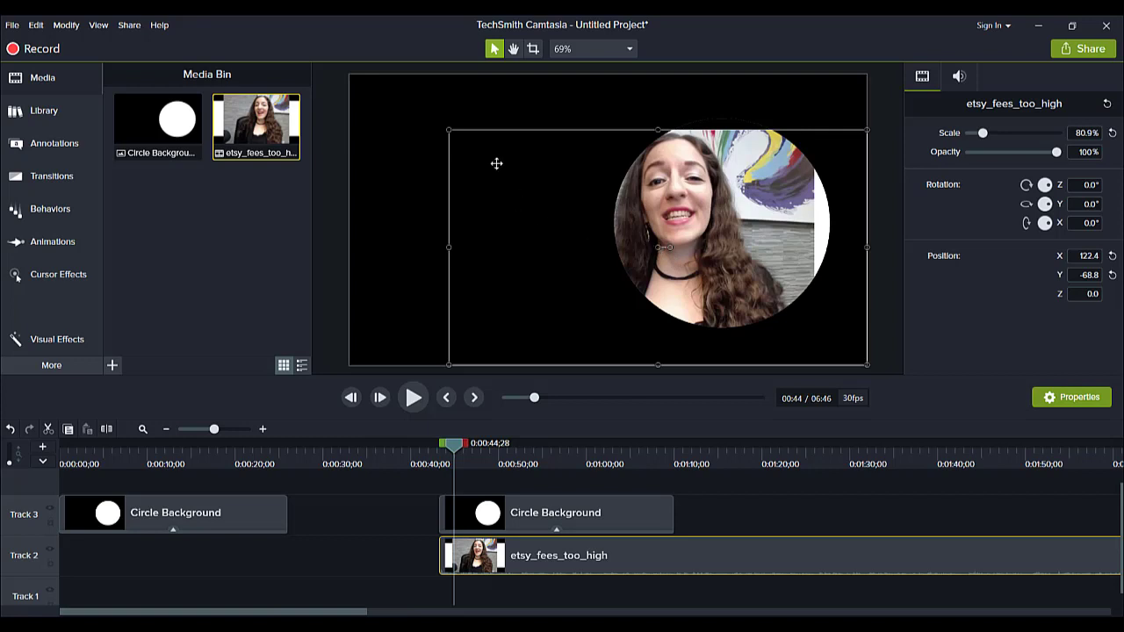
pyautogui.click(491, 220)
pyautogui.moveTo(491, 220)
pyautogui.mouseDown()
pyautogui.moveTo(477, 259)
pyautogui.moveTo(517, 244)
pyautogui.moveTo(394, 258)
pyautogui.moveTo(489, 221)
pyautogui.mouseUp()
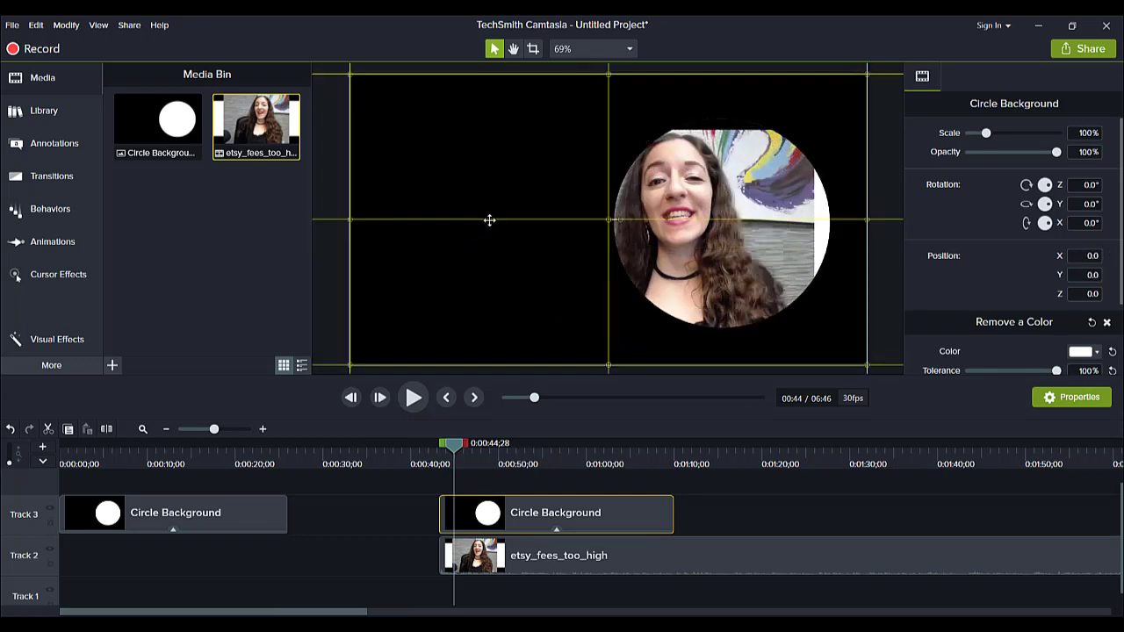
pyautogui.click(476, 568)
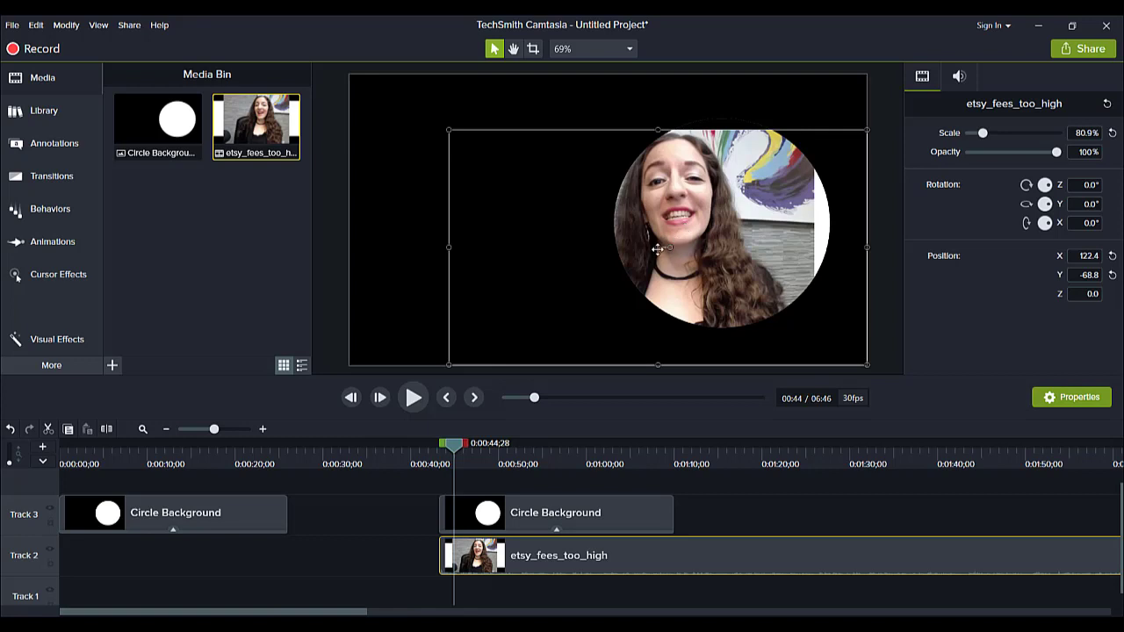
pyautogui.moveTo(657, 248); pyautogui.dragTo(693, 239)
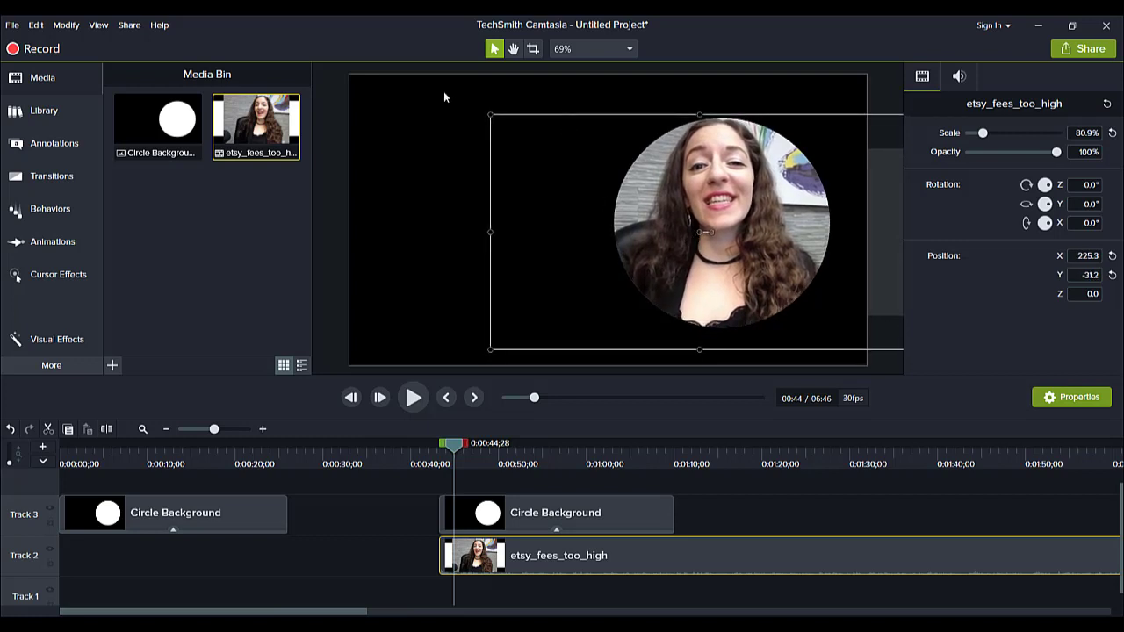
pyautogui.moveTo(489, 113)
pyautogui.mouseDown()
pyautogui.moveTo(479, 106)
pyautogui.moveTo(489, 118)
pyautogui.mouseUp()
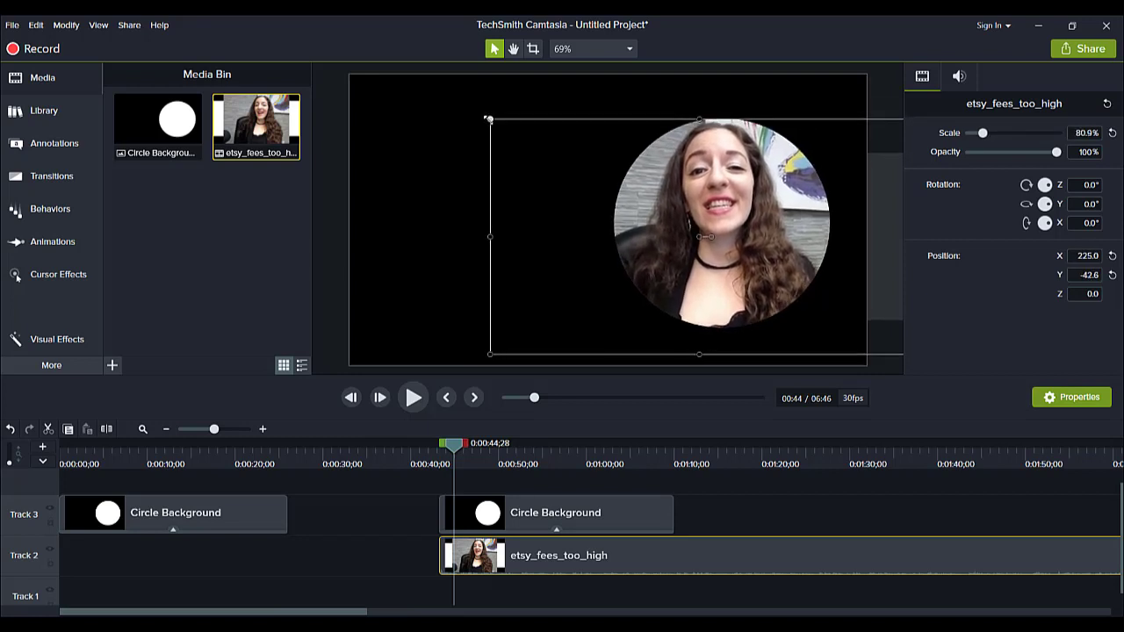
pyautogui.moveTo(488, 118); pyautogui.dragTo(488, 118)
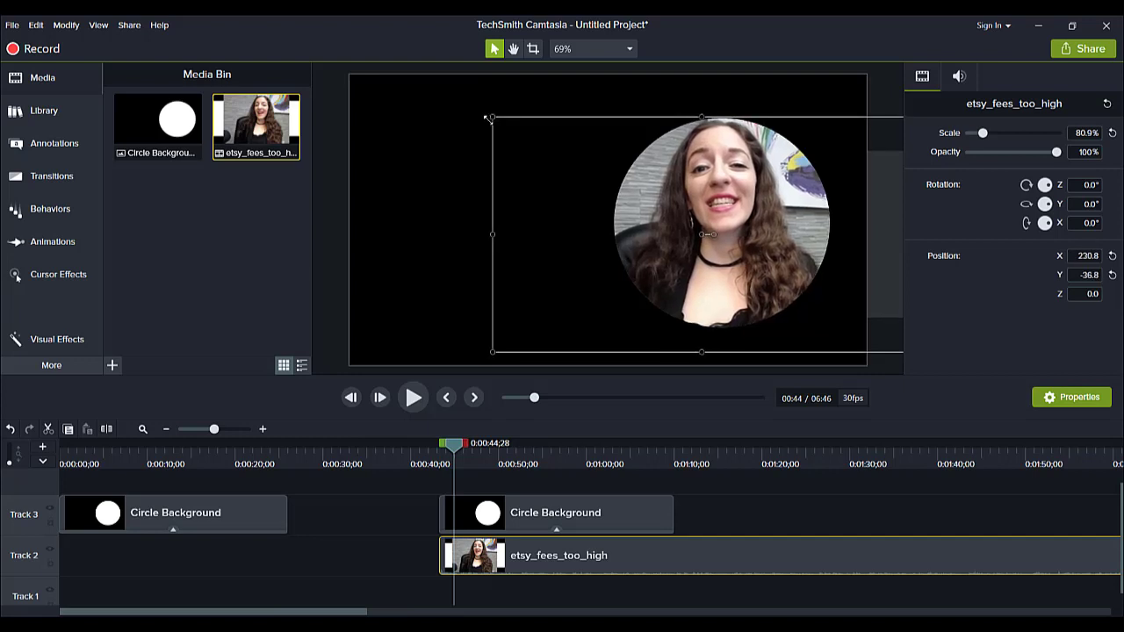
pyautogui.click(318, 254)
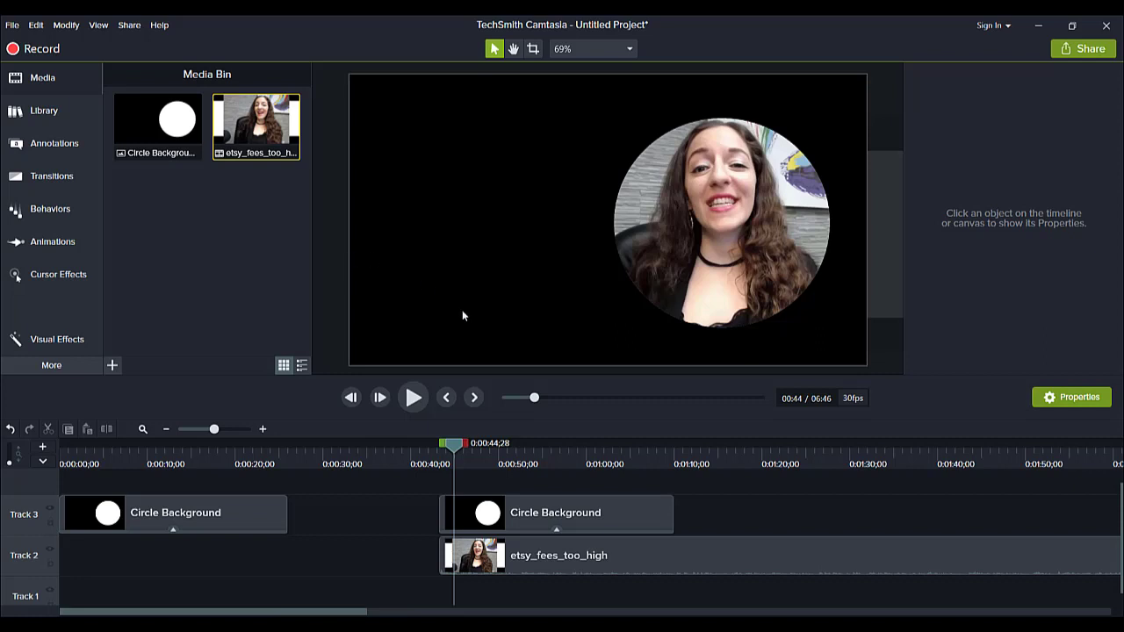
pyautogui.click(414, 398)
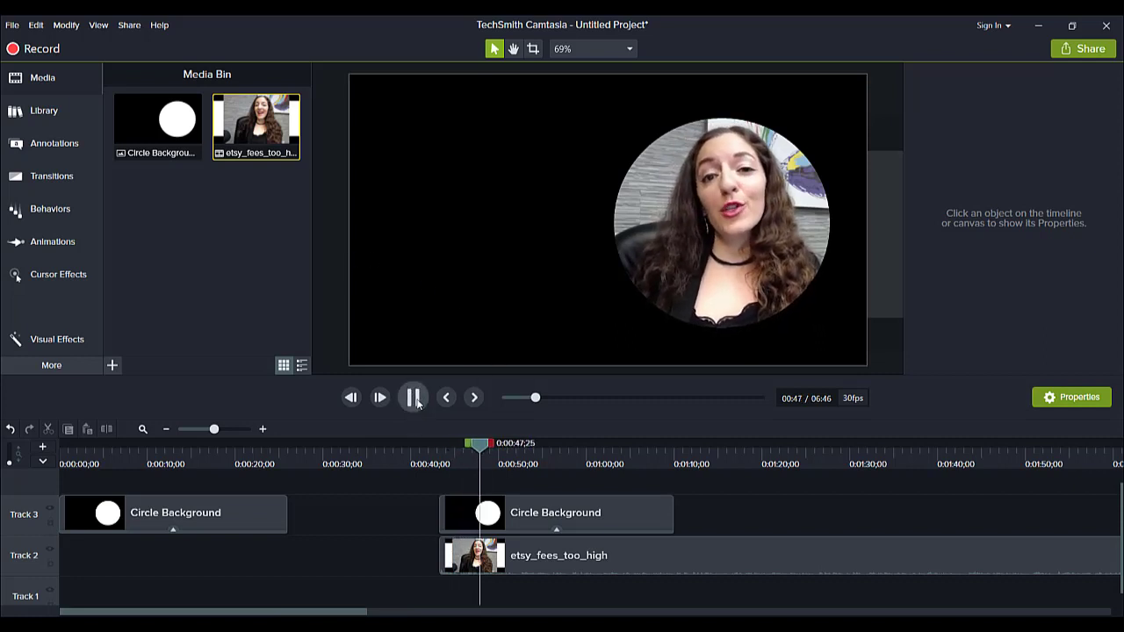
pyautogui.click(415, 399)
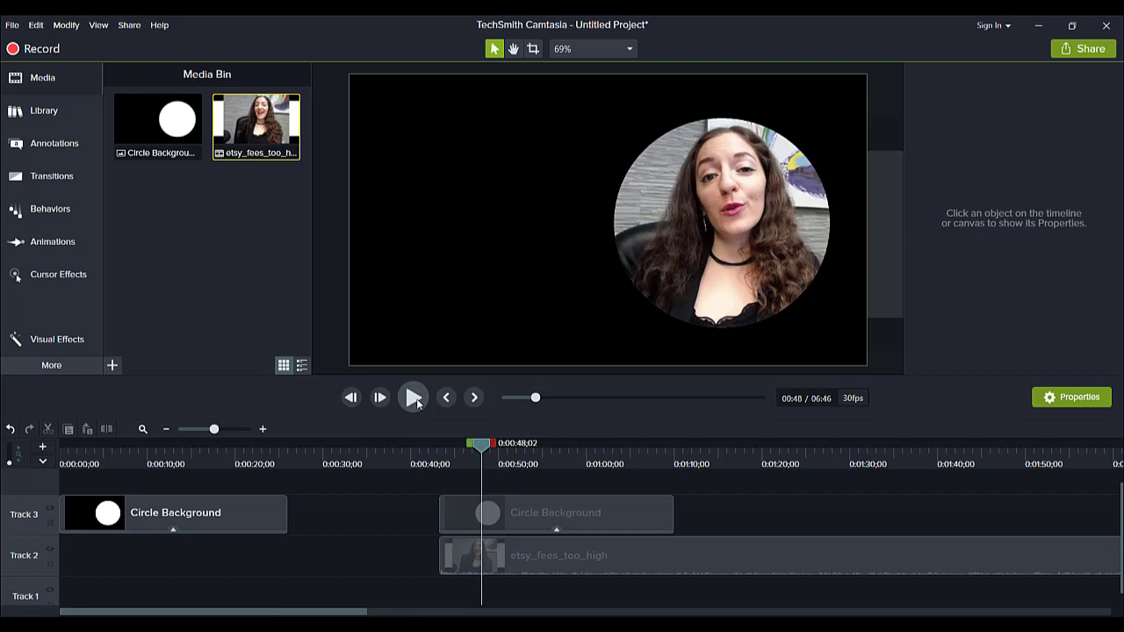
# Add a plain ABC text callout at 0:44;28 and move it to the canvas's upper left.
pyautogui.click(22, 120)
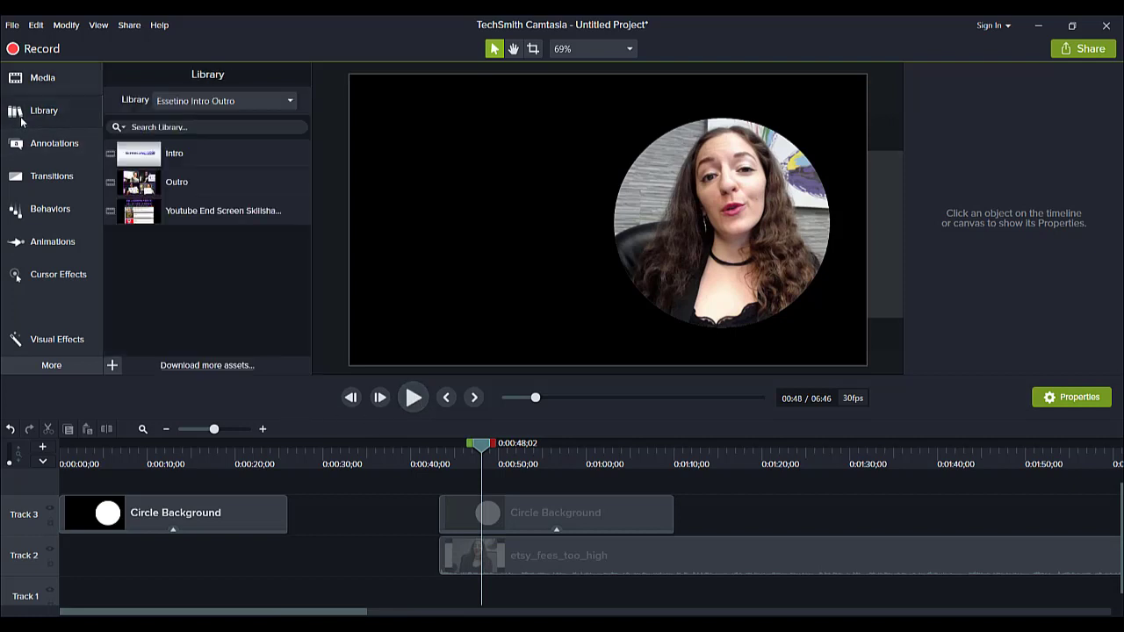
pyautogui.click(44, 144)
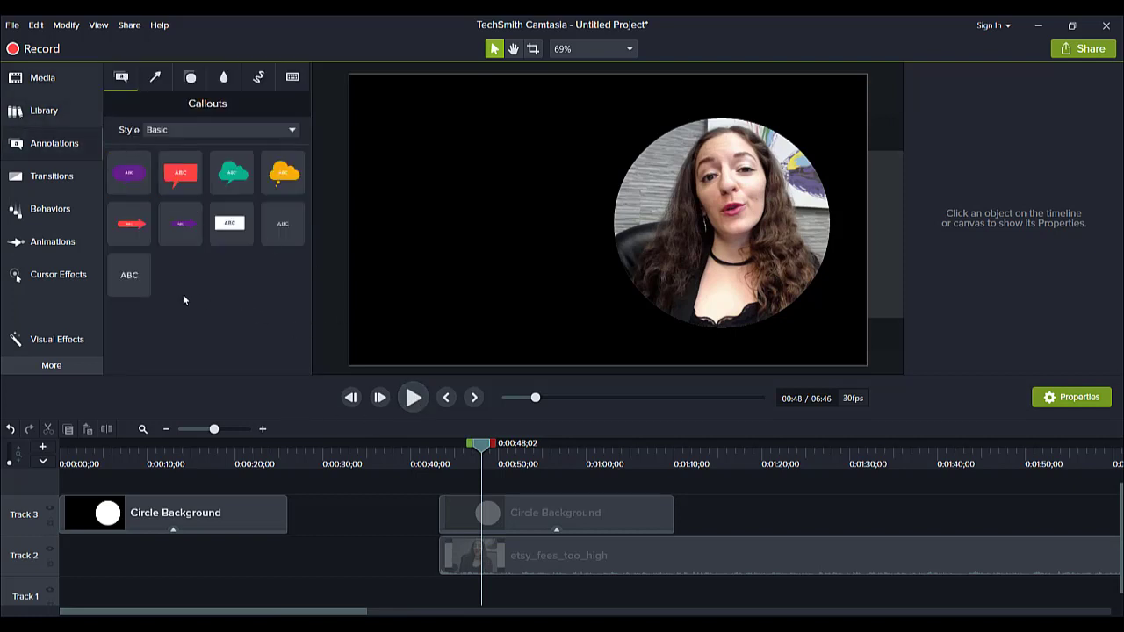
pyautogui.moveTo(123, 281); pyautogui.dragTo(461, 490)
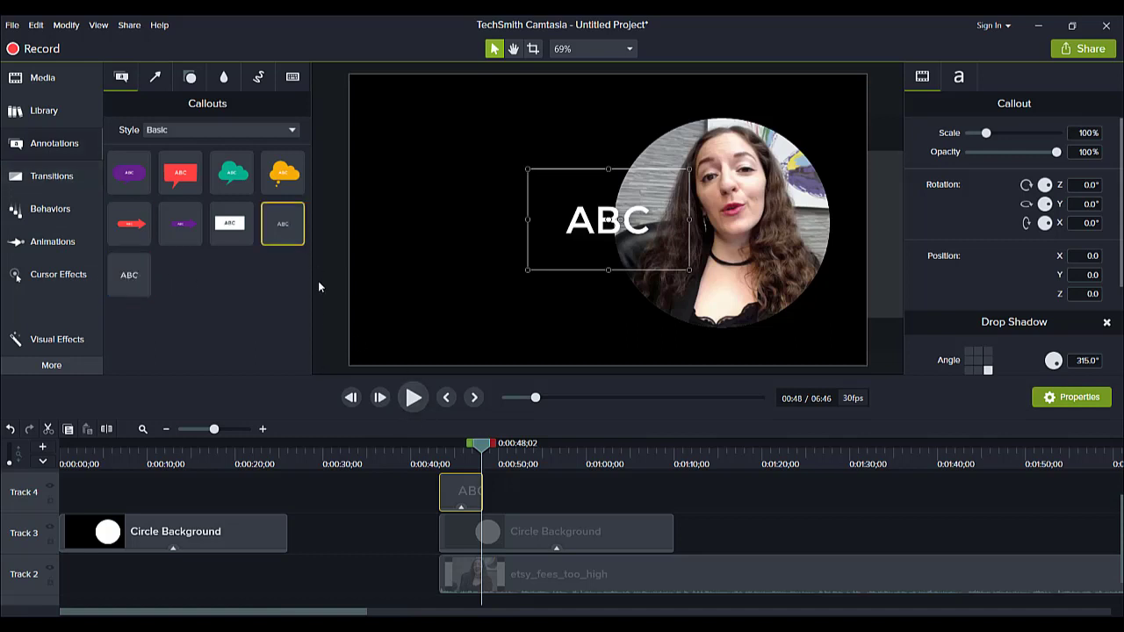
pyautogui.click(456, 465)
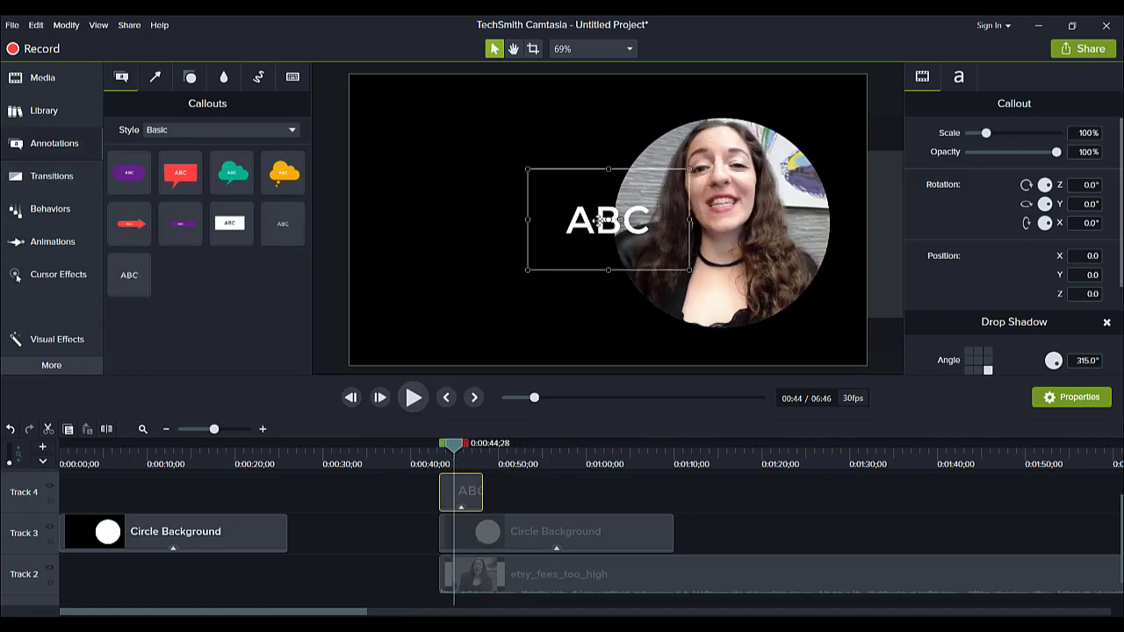
pyautogui.moveTo(606, 220); pyautogui.dragTo(430, 128)
# Change the callout text to 'How to Sell on Etsy'.
pyautogui.doubleClick(406, 121)
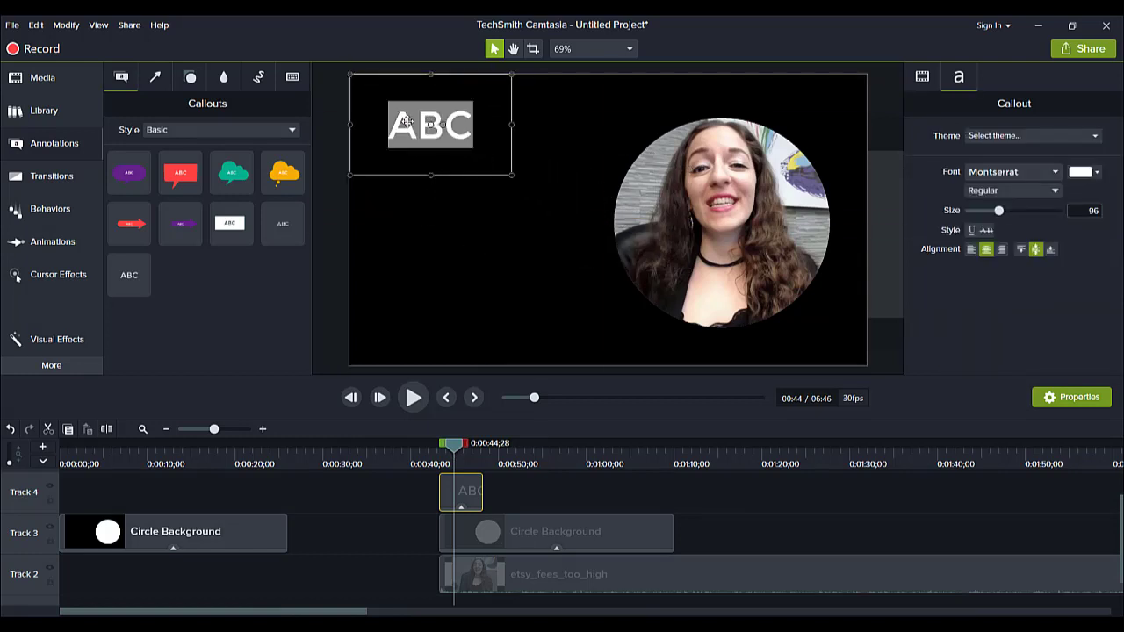
pyautogui.write('How to ')
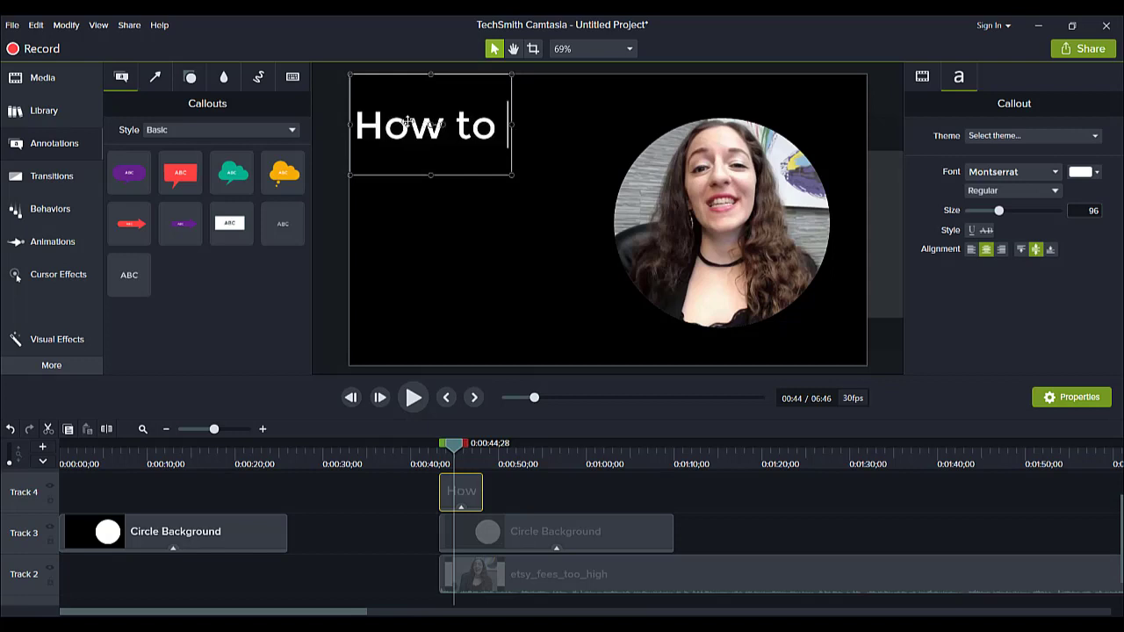
pyautogui.write('s')
pyautogui.press('BackSpace')
pyautogui.write('Sell O')
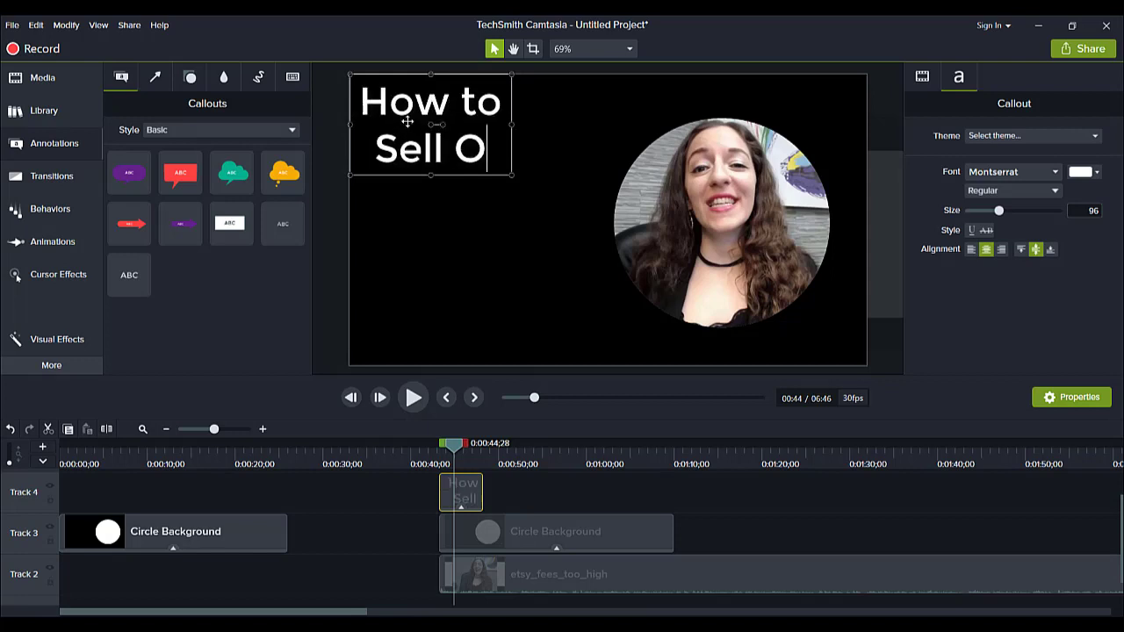
pyautogui.press('BackSpace')
pyautogui.write('on Etsy')
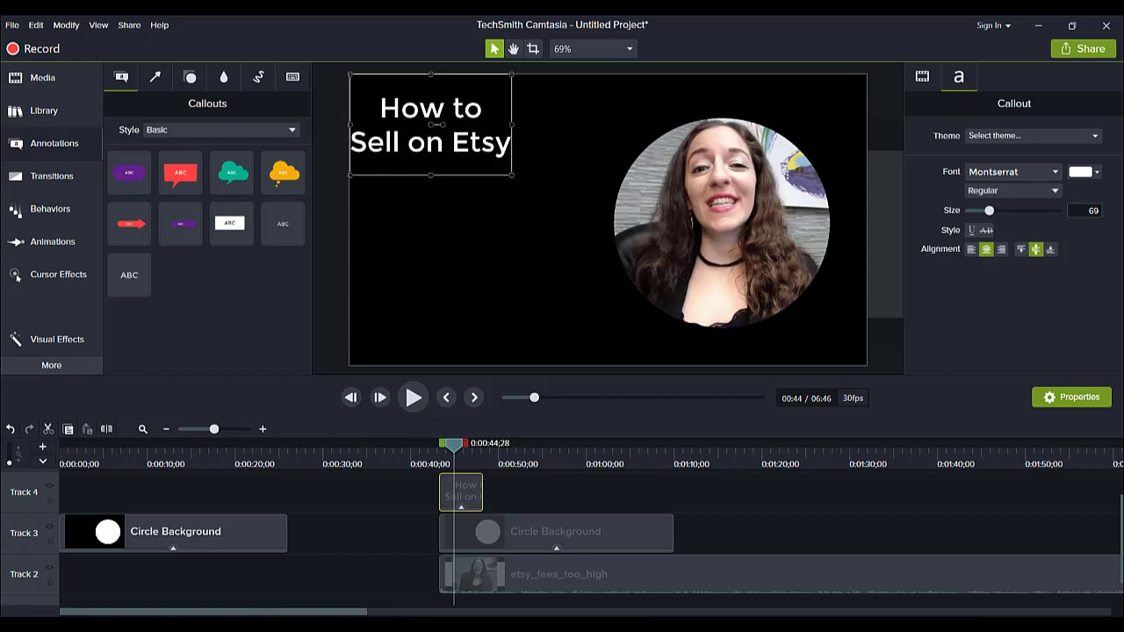
# Resize the title box so the text fits on one line at the top left.
pyautogui.moveTo(512, 124); pyautogui.dragTo(608, 124)
pyautogui.moveTo(480, 175); pyautogui.dragTo(463, 114)
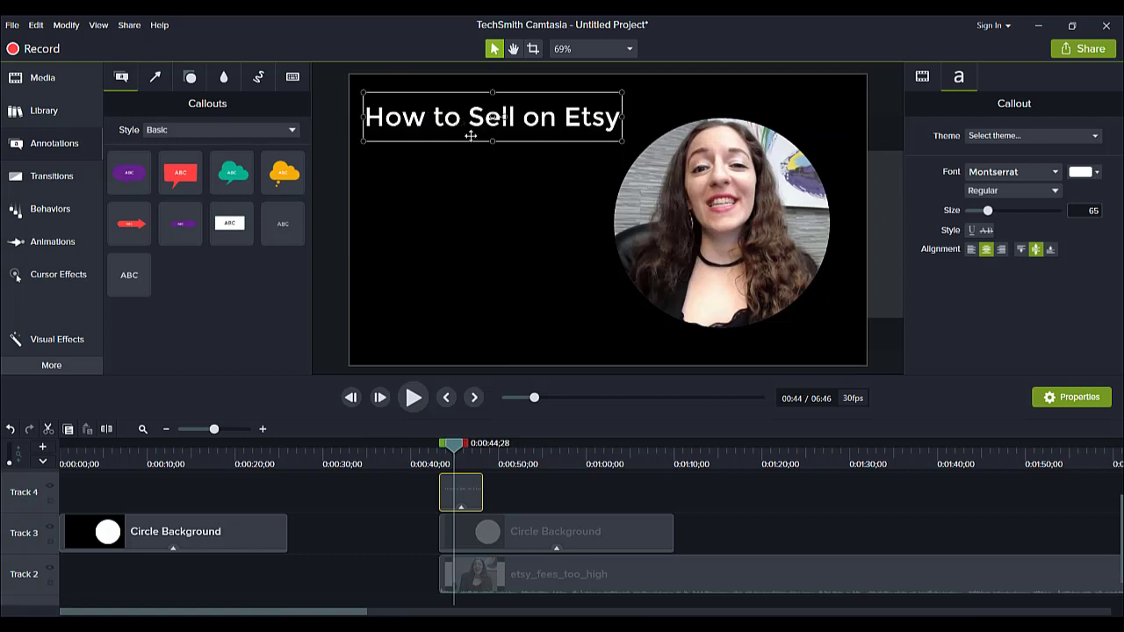
pyautogui.moveTo(409, 118); pyautogui.dragTo(411, 120)
pyautogui.click(190, 77)
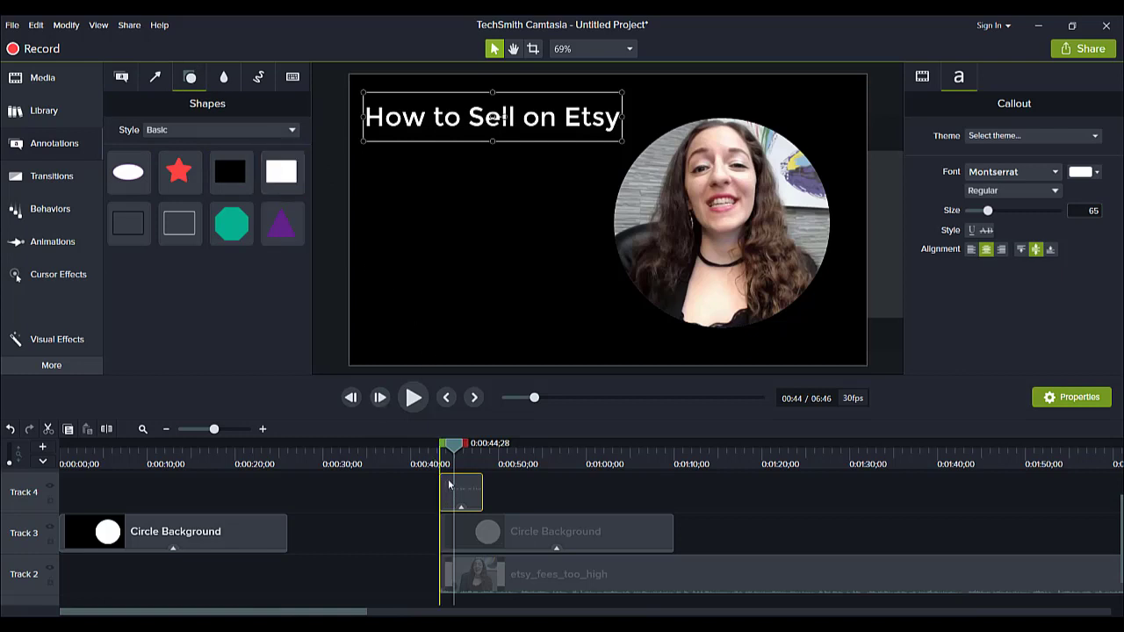
# Add a rectangle shape to the canvas and set its fill and outline to blue.
pyautogui.scroll(1, 449, 481)
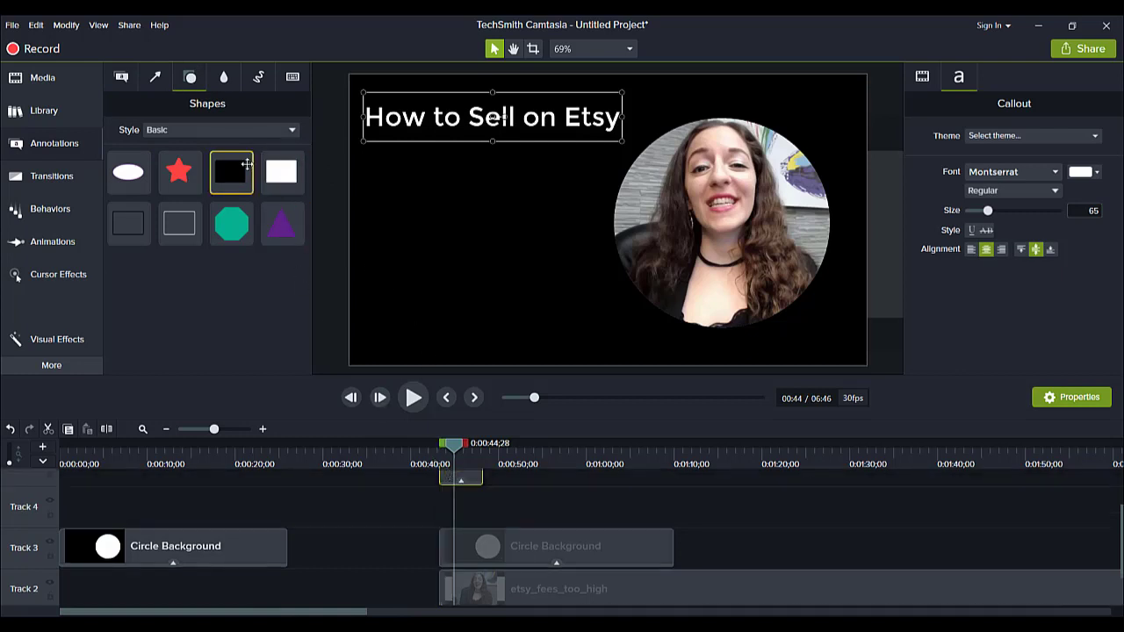
pyautogui.moveTo(283, 171); pyautogui.dragTo(435, 509)
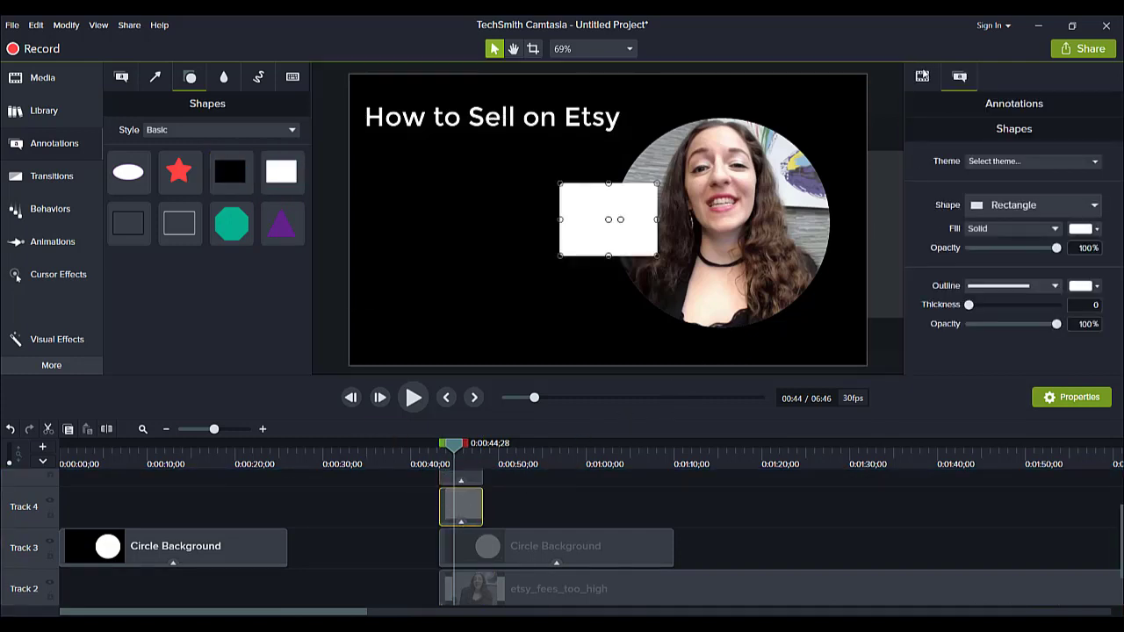
pyautogui.click(923, 77)
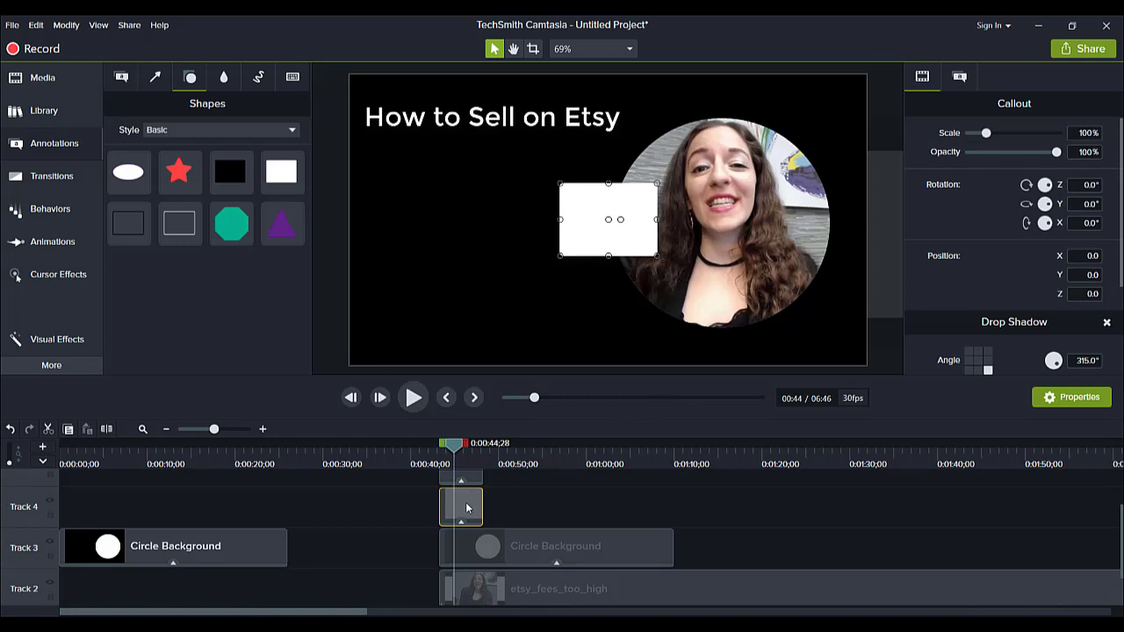
pyautogui.click(960, 77)
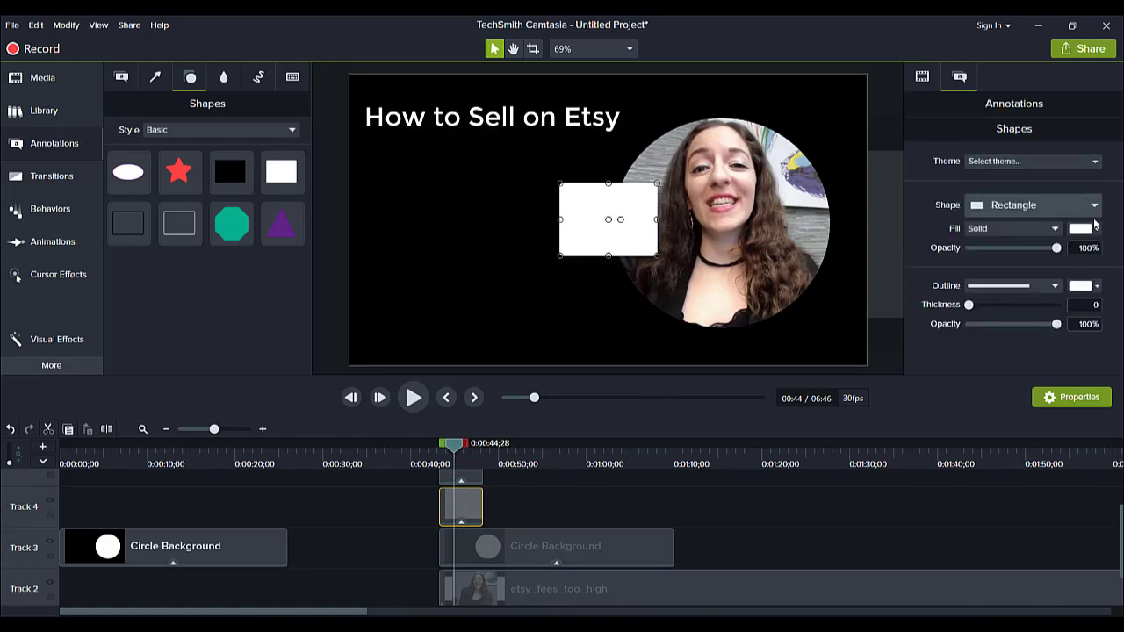
pyautogui.click(1096, 230)
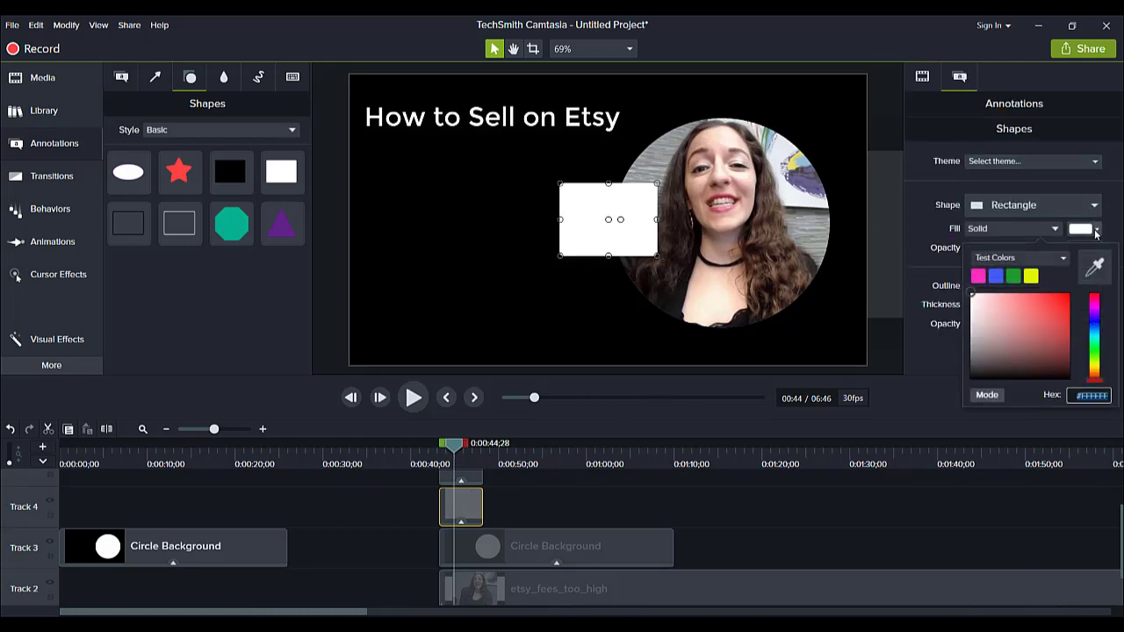
pyautogui.click(977, 278)
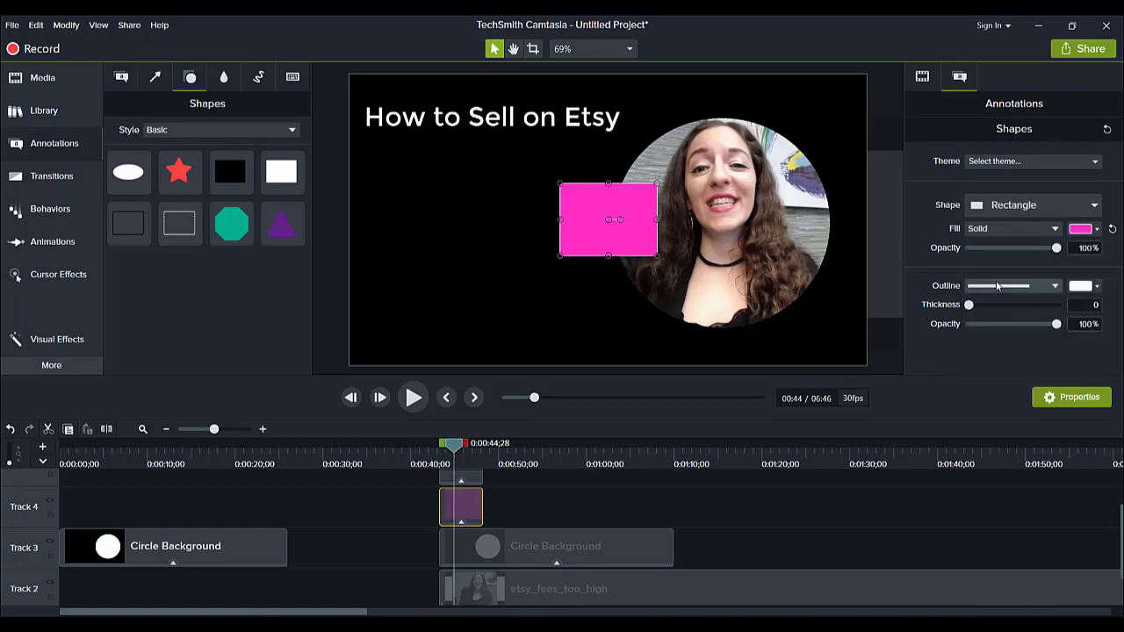
pyautogui.click(1097, 230)
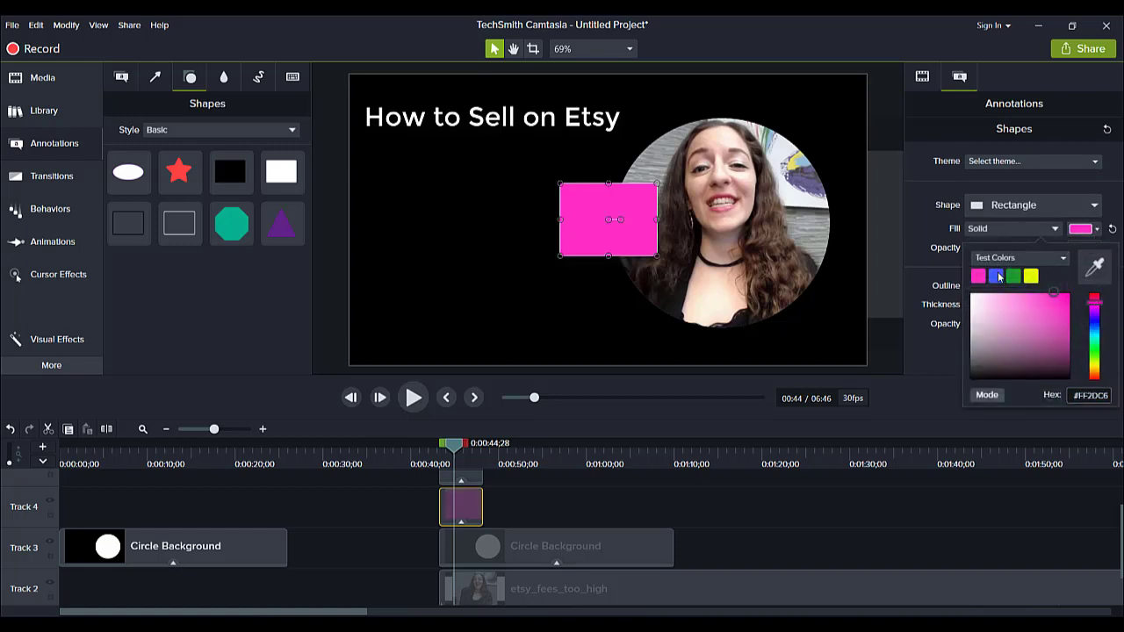
pyautogui.click(995, 275)
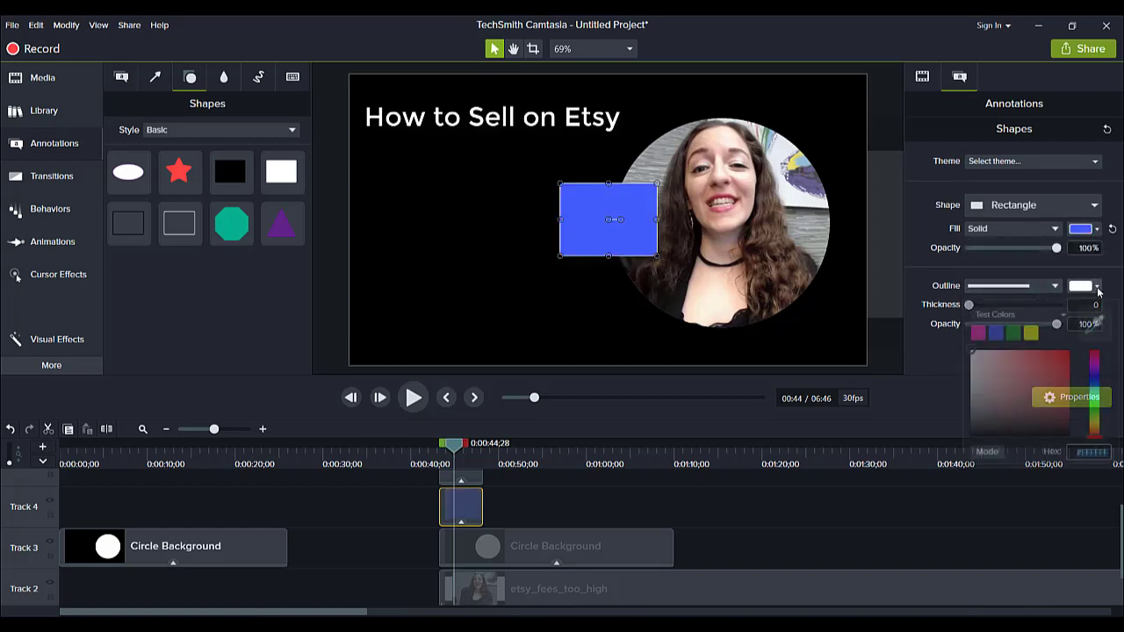
pyautogui.click(1097, 288)
pyautogui.click(996, 334)
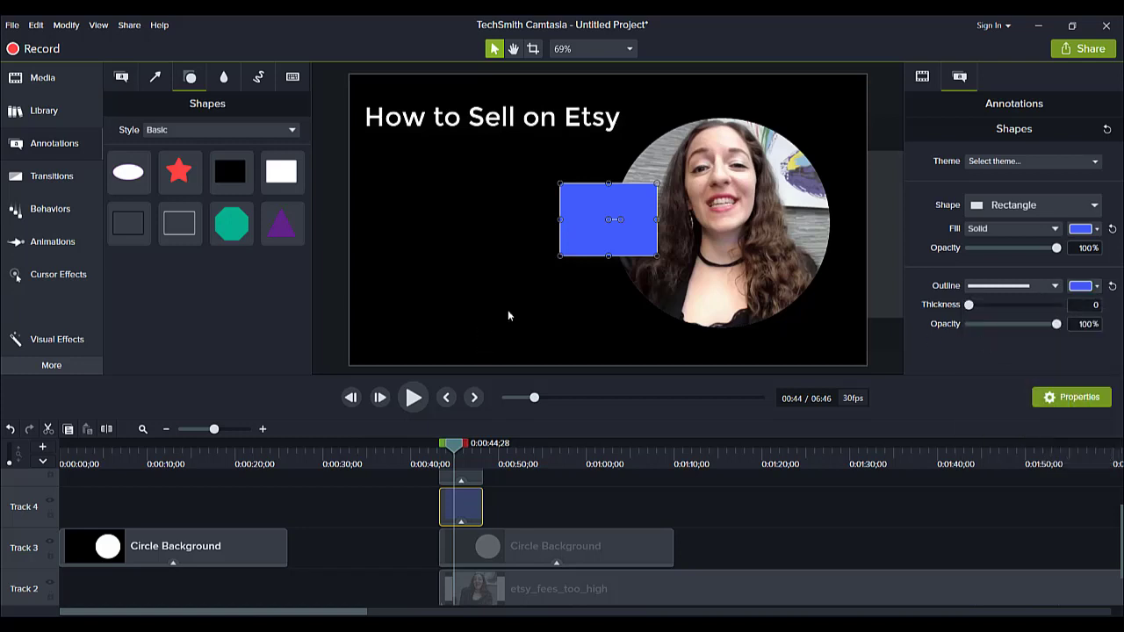
# Move the blue rectangle over the 'How to Sell on Etsy' title and resize it to cover it.
pyautogui.moveTo(575, 231); pyautogui.dragTo(390, 142)
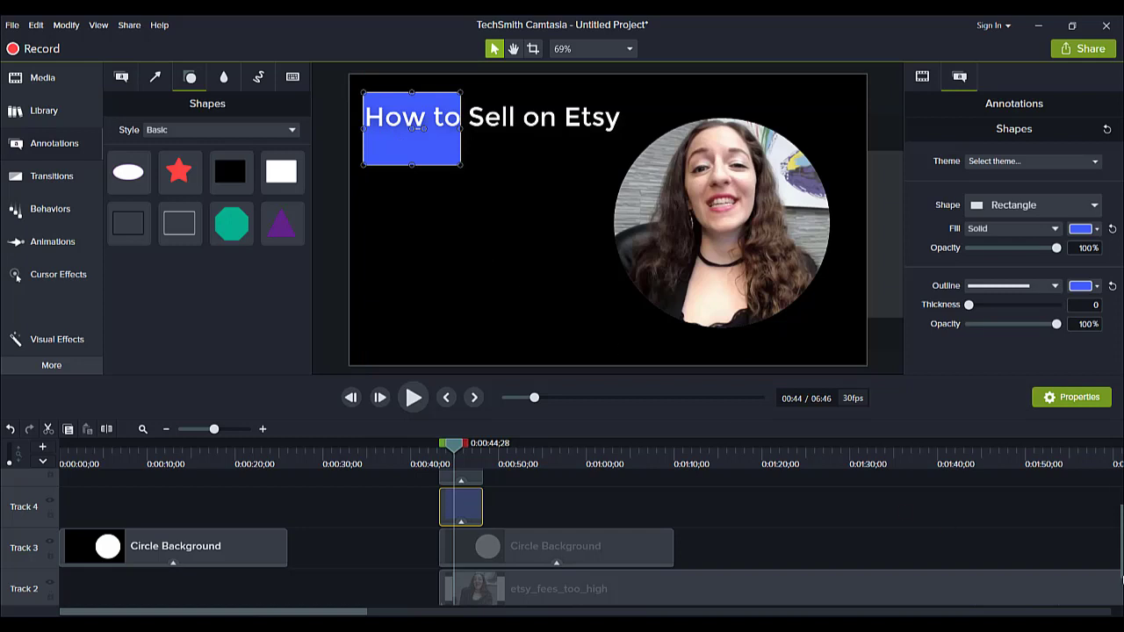
pyautogui.scroll(1, 1115, 575)
pyautogui.click(470, 520)
pyautogui.click(469, 555)
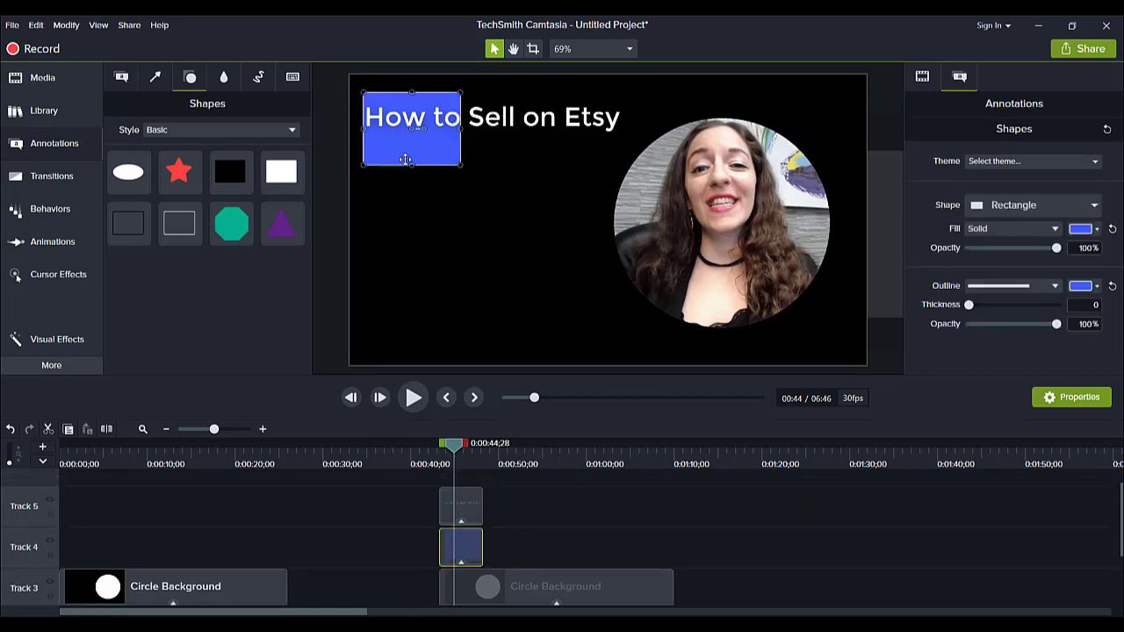
pyautogui.moveTo(409, 164); pyautogui.dragTo(622, 122)
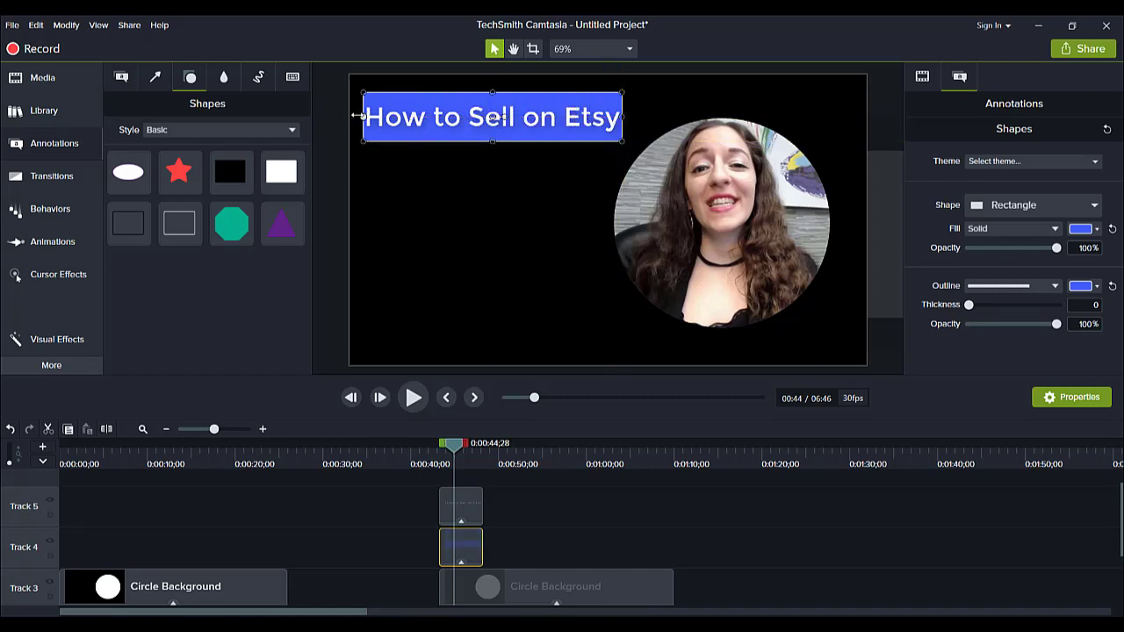
pyautogui.moveTo(358, 115); pyautogui.dragTo(359, 116)
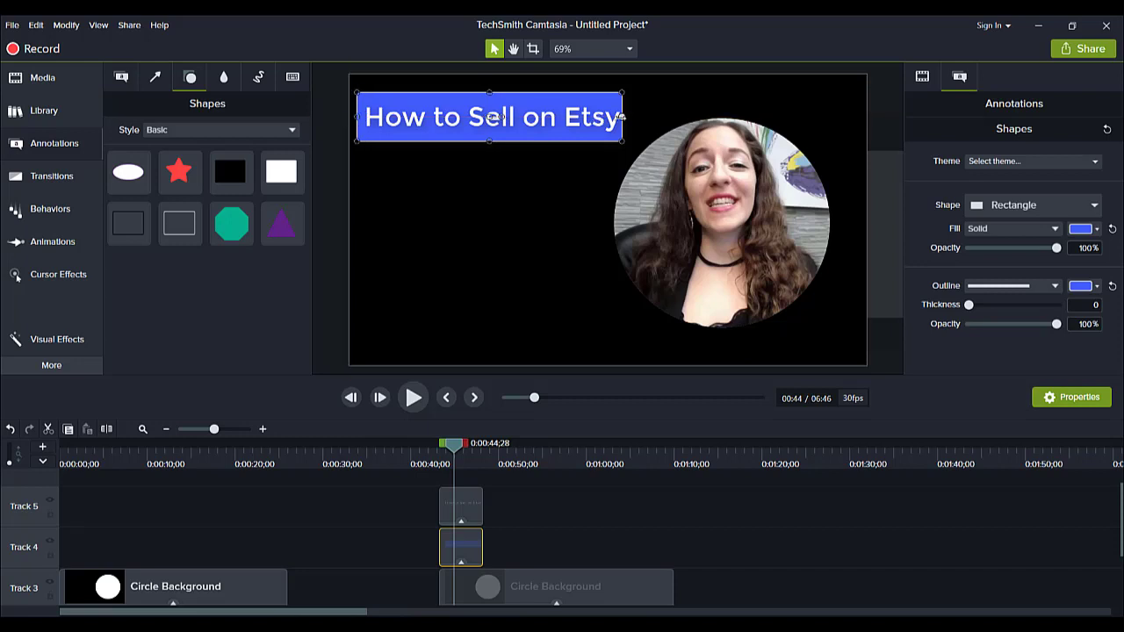
pyautogui.moveTo(621, 116); pyautogui.dragTo(628, 117)
pyautogui.click(881, 99)
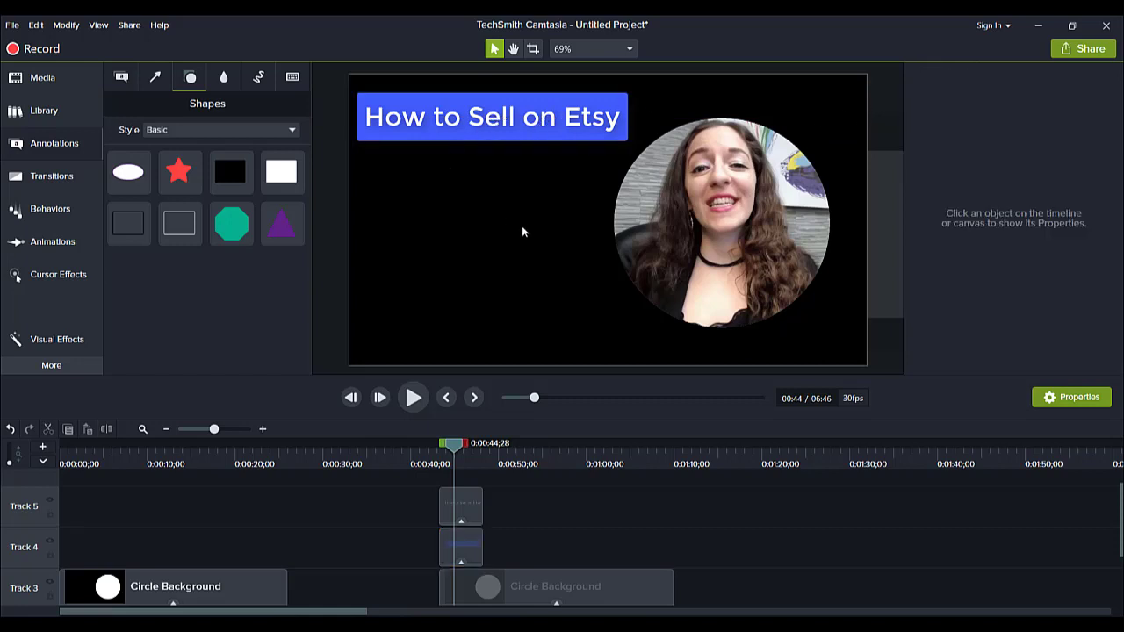
pyautogui.moveTo(498, 517); pyautogui.dragTo(593, 521)
pyautogui.click(450, 480)
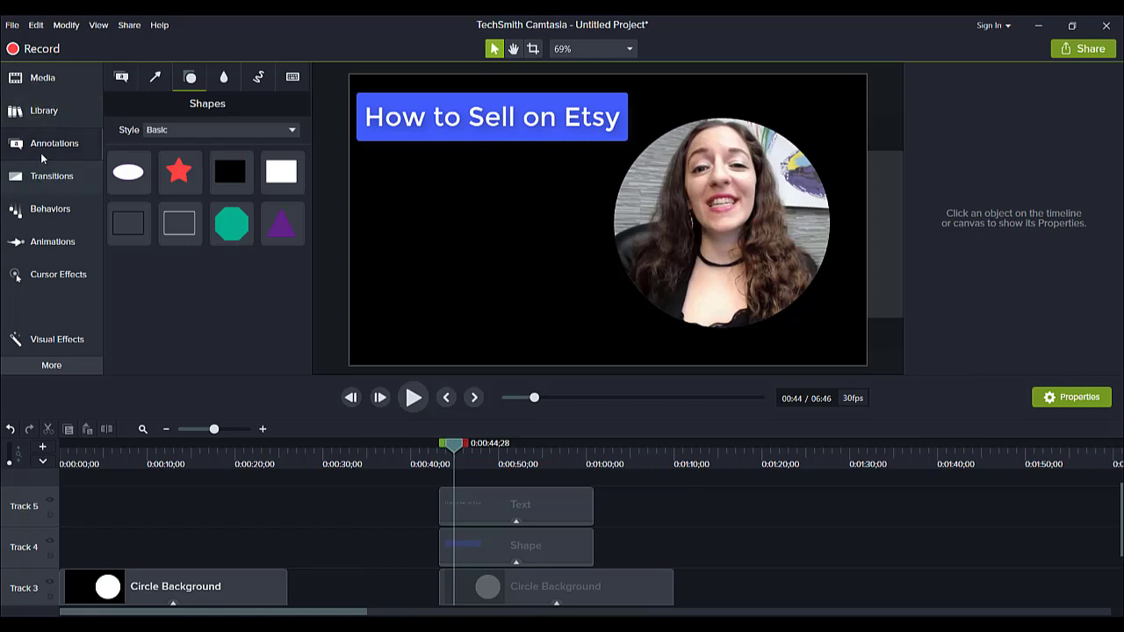
# Add a text callout reading '- Sign up for etsy' and widen it to fit.
pyautogui.click(122, 77)
pyautogui.moveTo(283, 223); pyautogui.dragTo(463, 501)
pyautogui.doubleClick(594, 221)
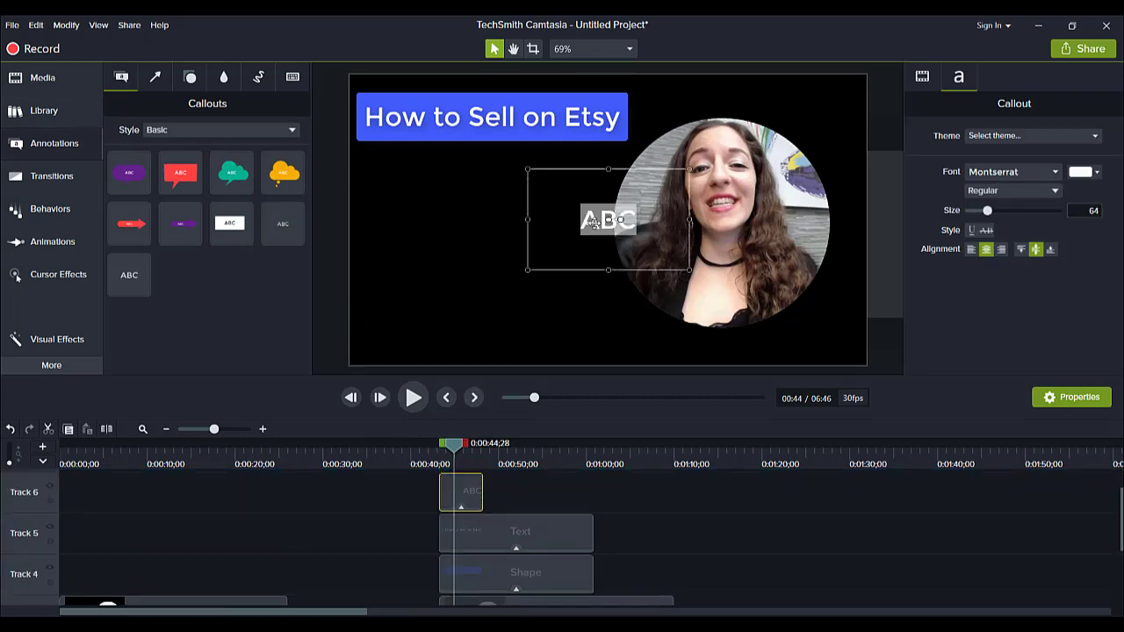
pyautogui.press('BackSpace')
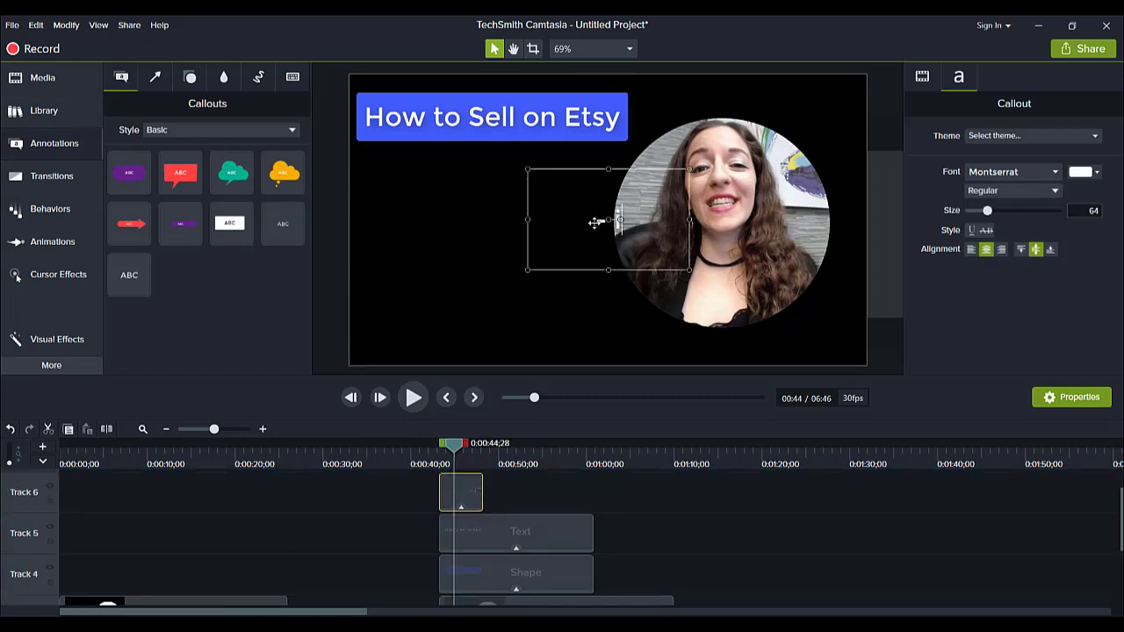
pyautogui.write('- Sign up for')
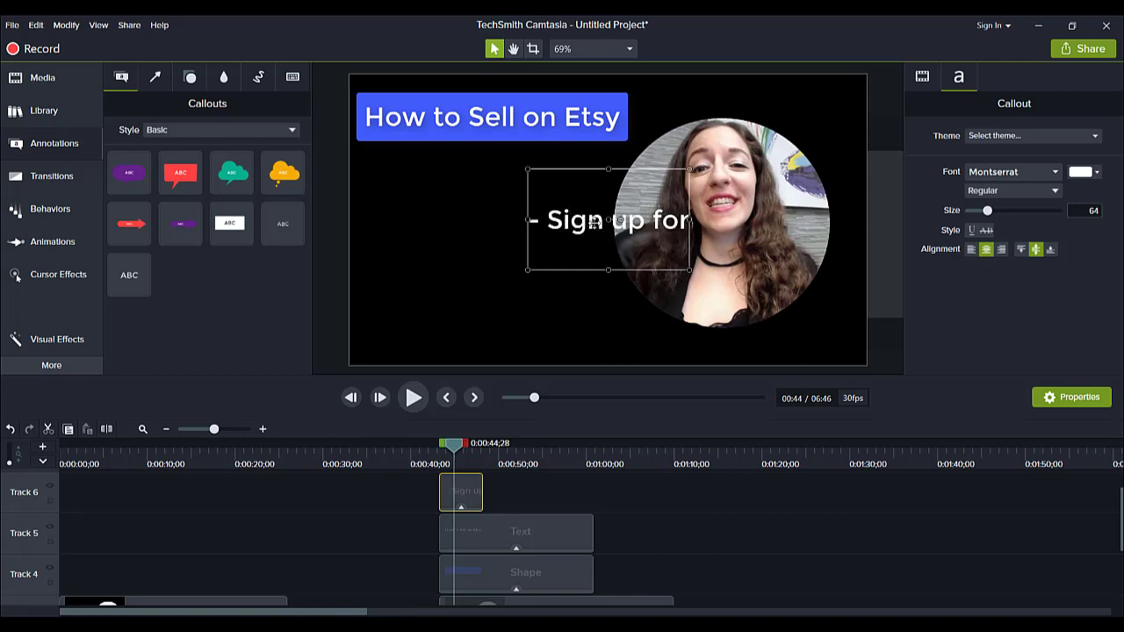
pyautogui.write(' etsy')
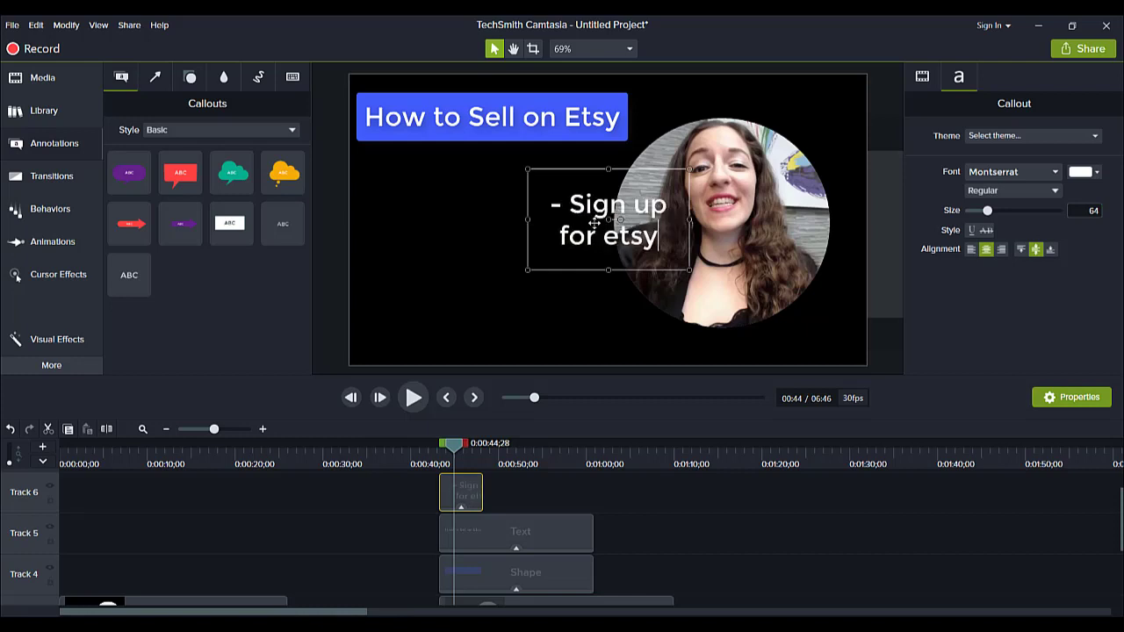
pyautogui.moveTo(691, 221); pyautogui.dragTo(780, 220)
# Place the line beneath the title at size 46, left-aligned, with a tightened text box.
pyautogui.moveTo(651, 222); pyautogui.dragTo(479, 192)
pyautogui.moveTo(987, 212); pyautogui.dragTo(981, 212)
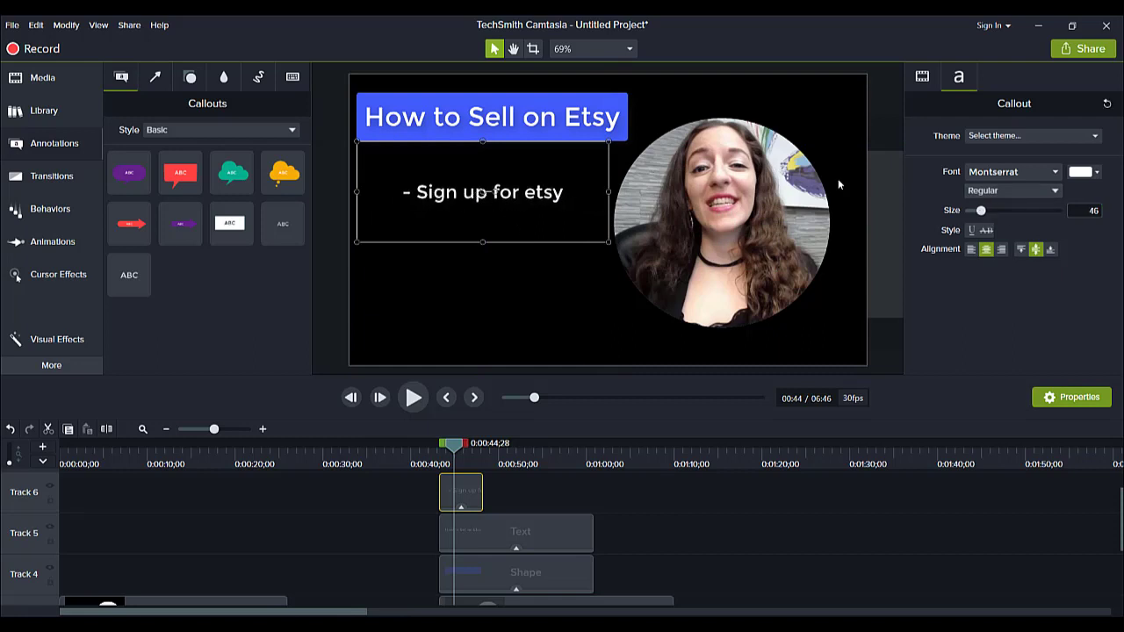
pyautogui.click(922, 78)
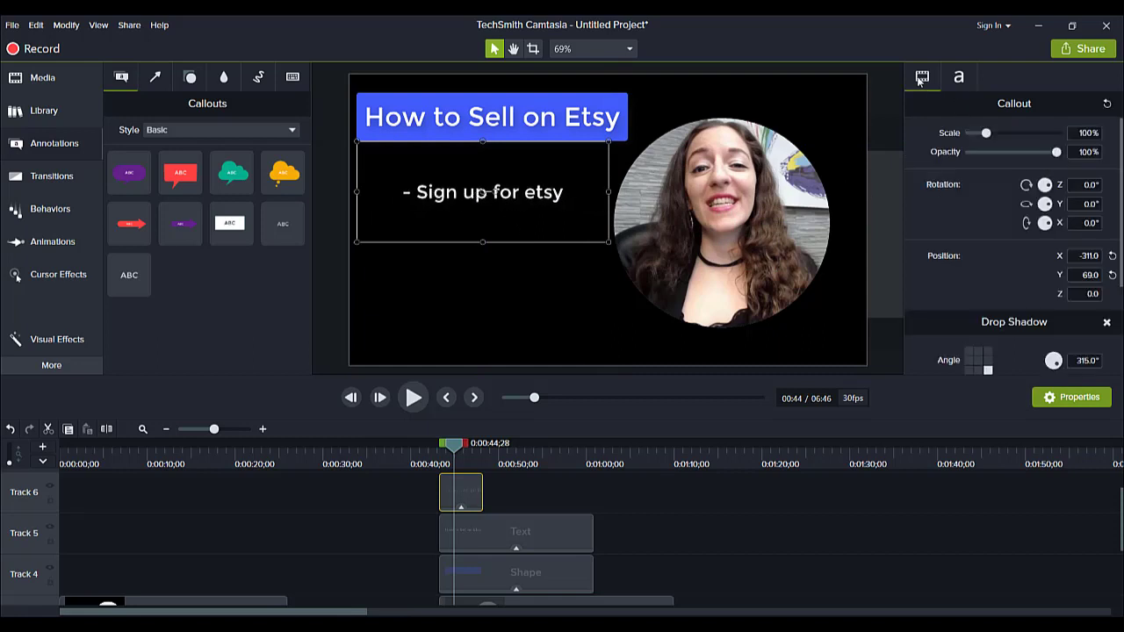
pyautogui.click(952, 77)
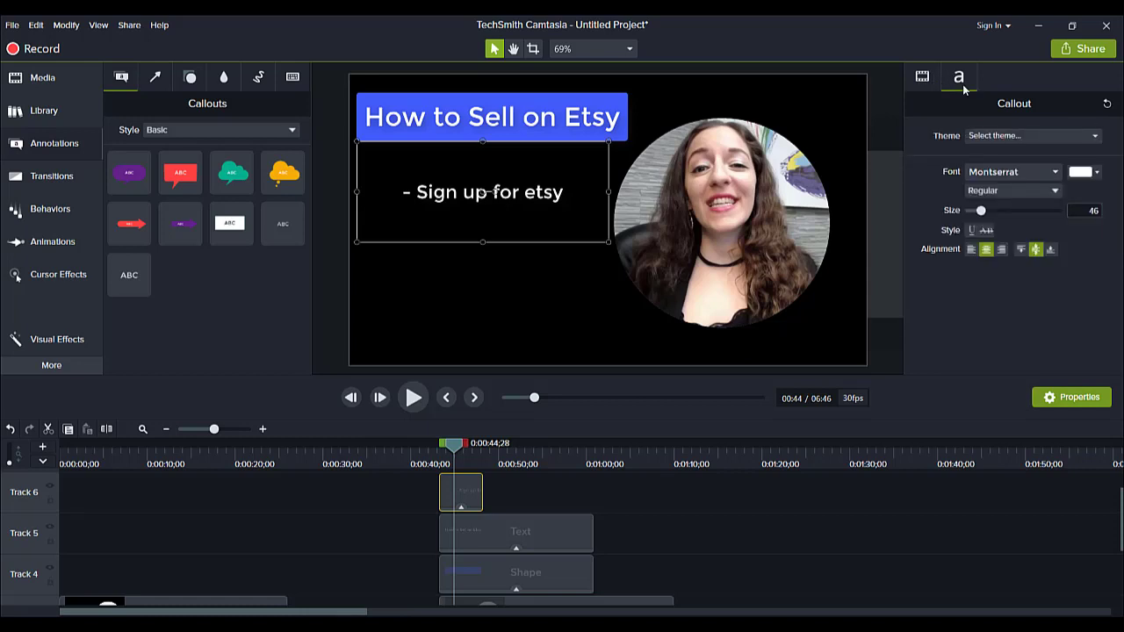
pyautogui.click(971, 252)
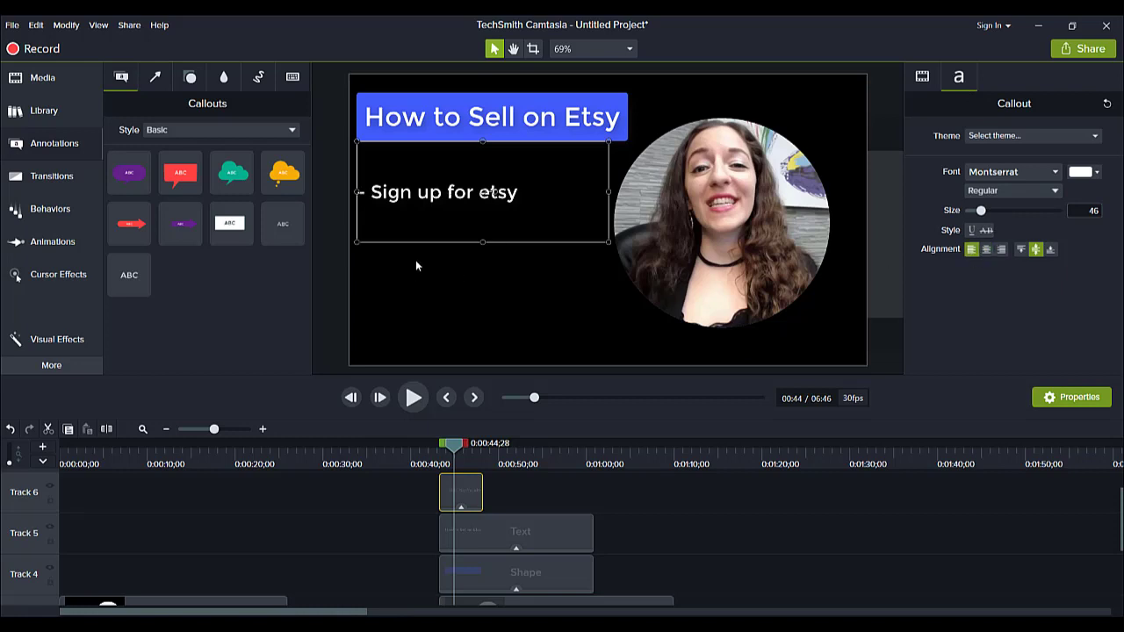
pyautogui.moveTo(482, 243); pyautogui.dragTo(435, 182)
# Duplicate the '- Sign up for etsy' callout onto Track 7 and move the copy below the original.
pyautogui.click(357, 227)
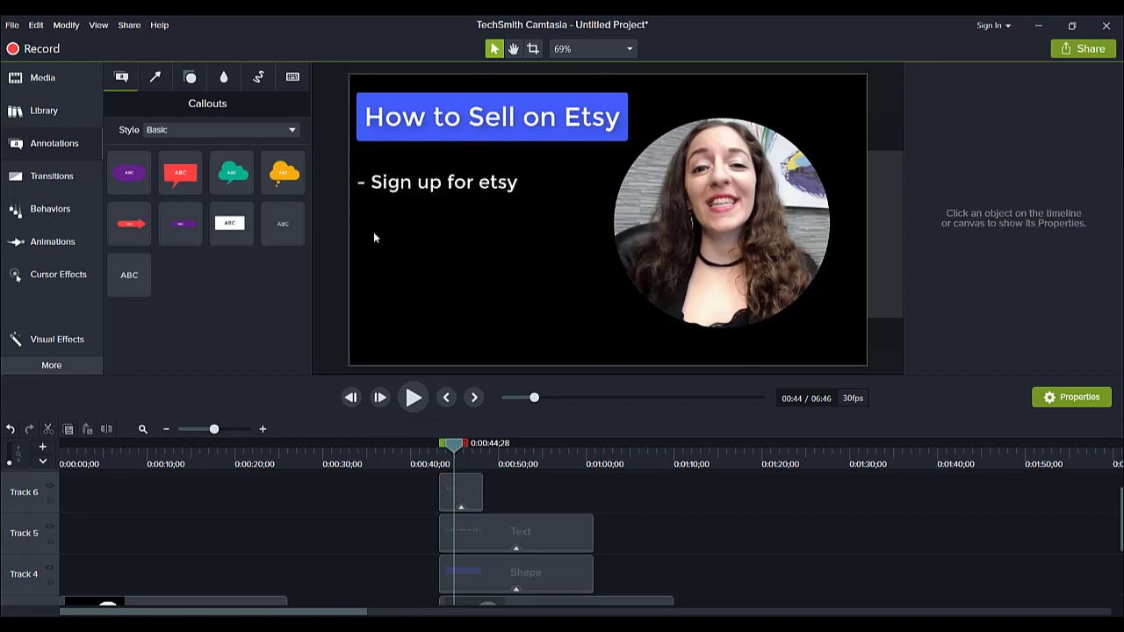
pyautogui.click(469, 184)
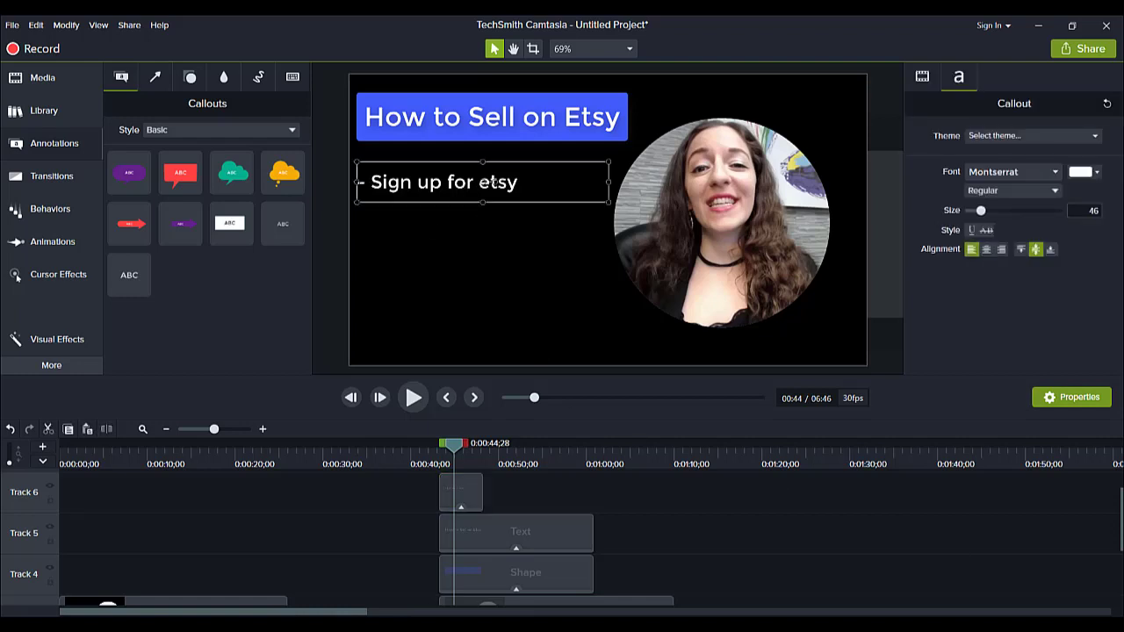
pyautogui.scroll(-3, 939, 573)
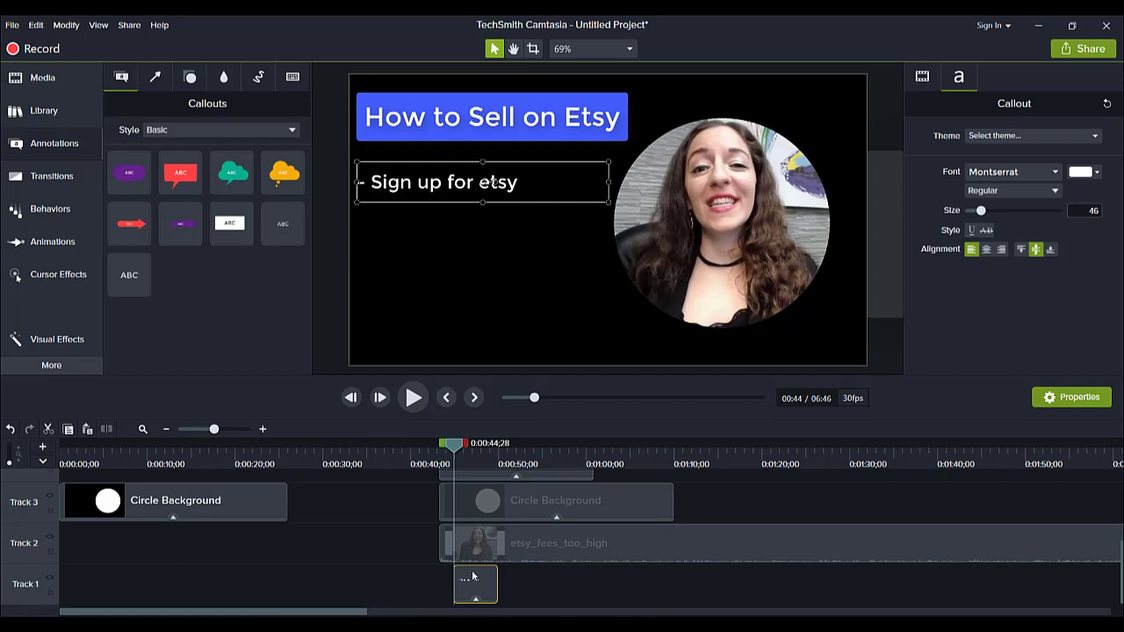
pyautogui.scroll(3, 470, 496)
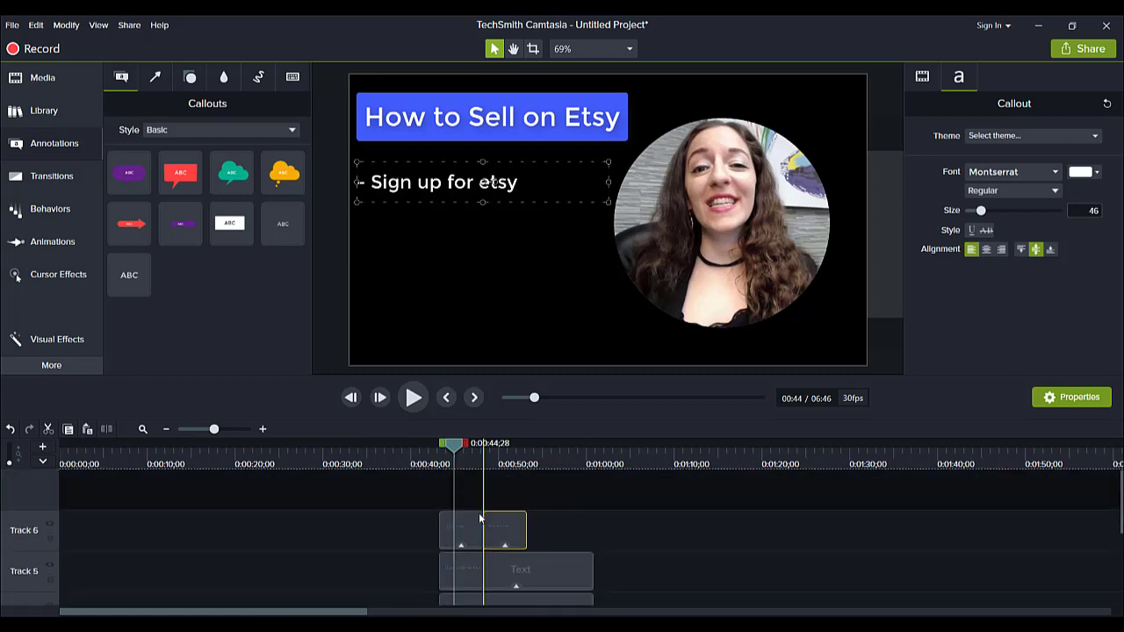
pyautogui.moveTo(469, 510); pyautogui.dragTo(451, 483)
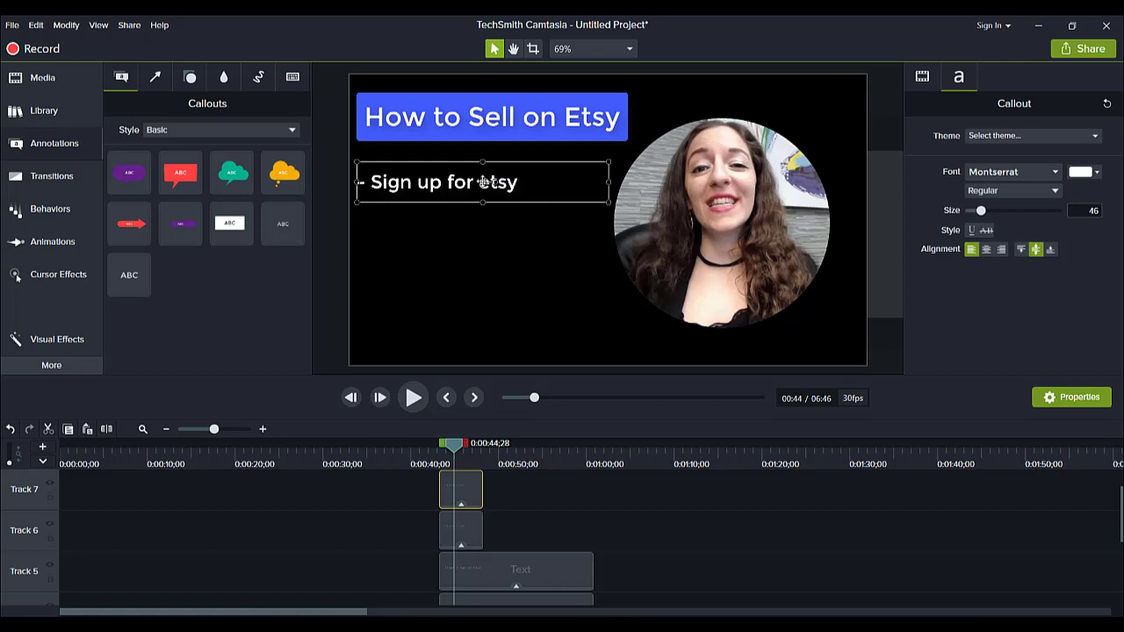
pyautogui.moveTo(484, 181); pyautogui.dragTo(482, 213)
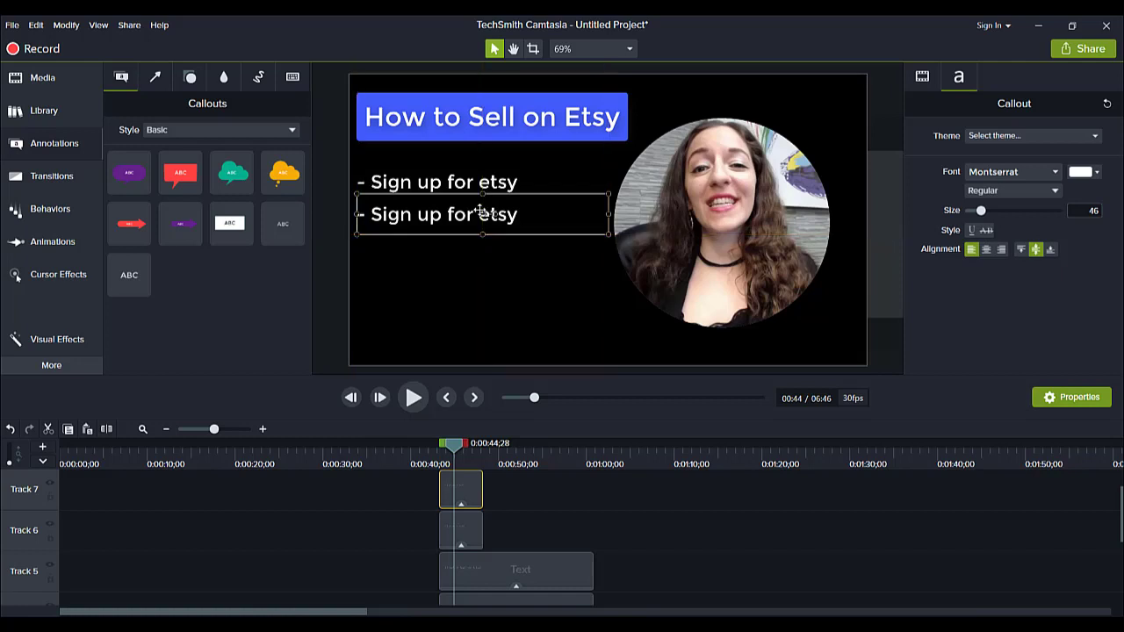
pyautogui.click(323, 283)
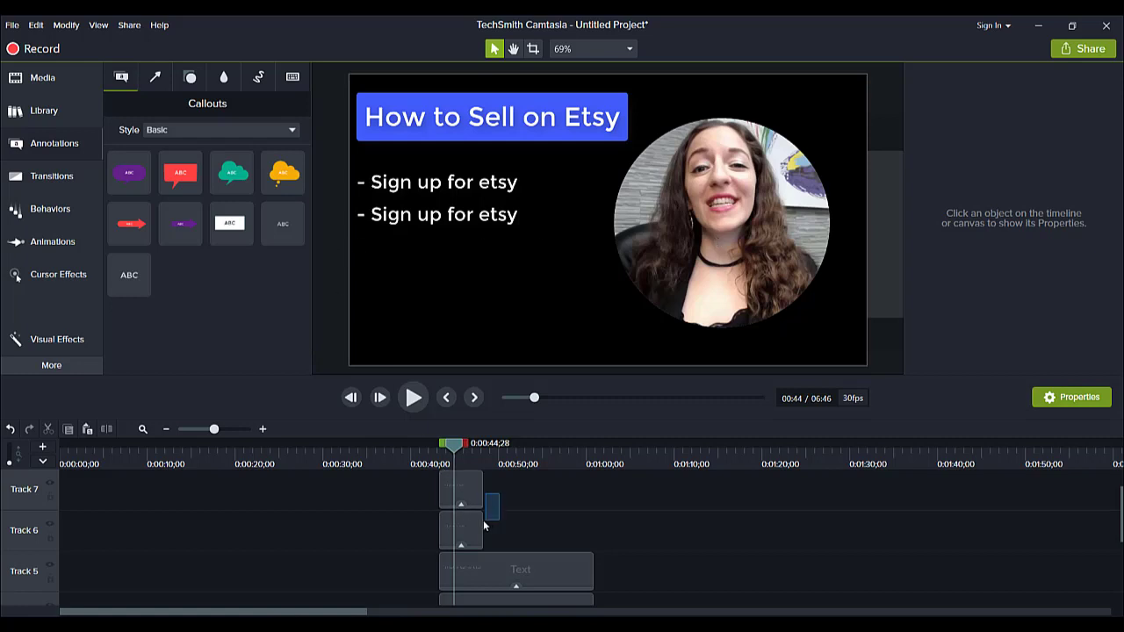
pyautogui.moveTo(481, 526); pyautogui.dragTo(587, 503)
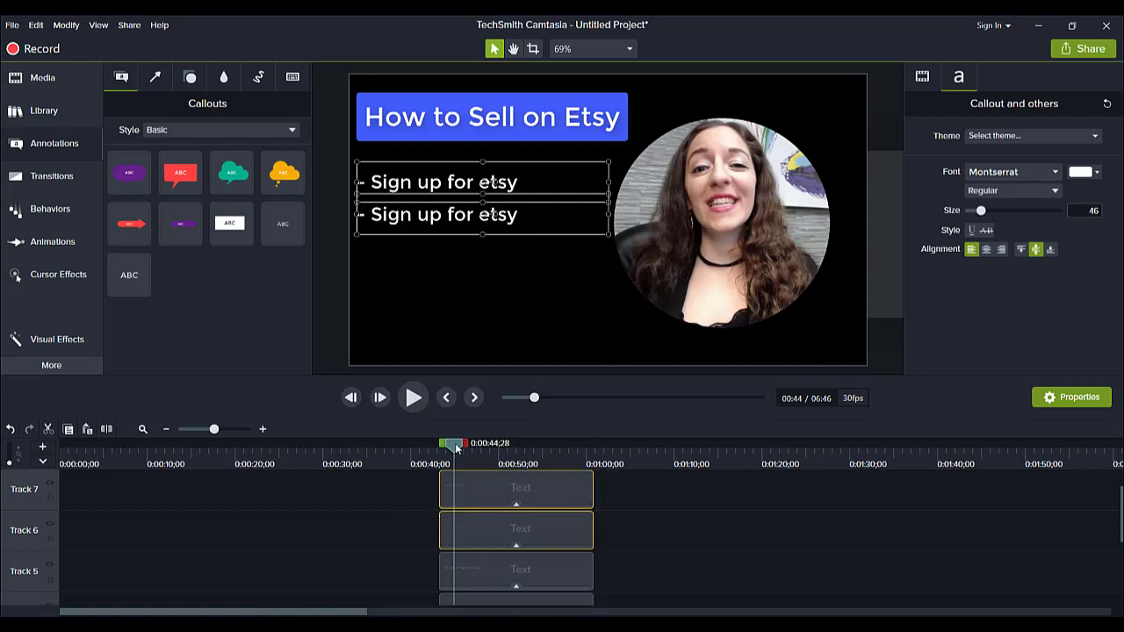
pyautogui.moveTo(456, 448); pyautogui.dragTo(444, 449)
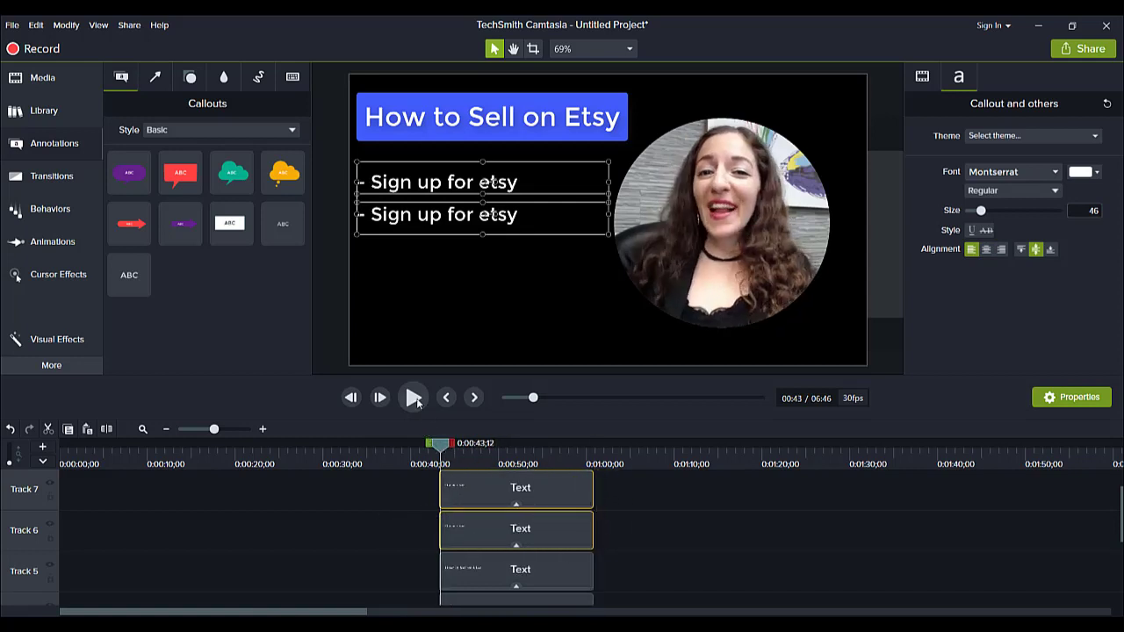
pyautogui.click(412, 397)
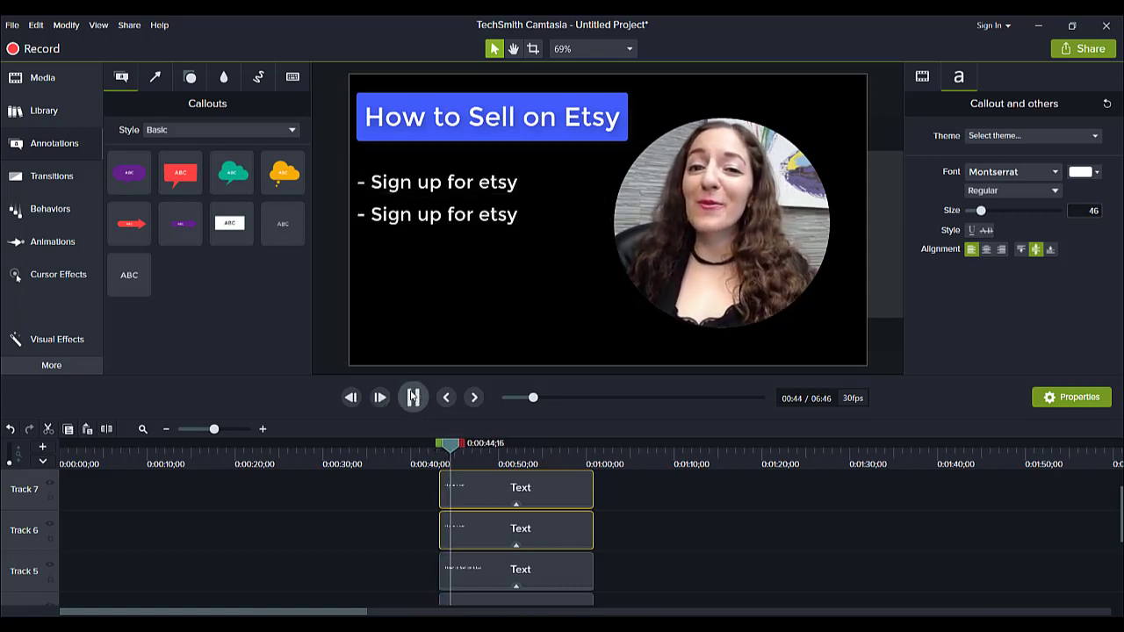
pyautogui.click(413, 397)
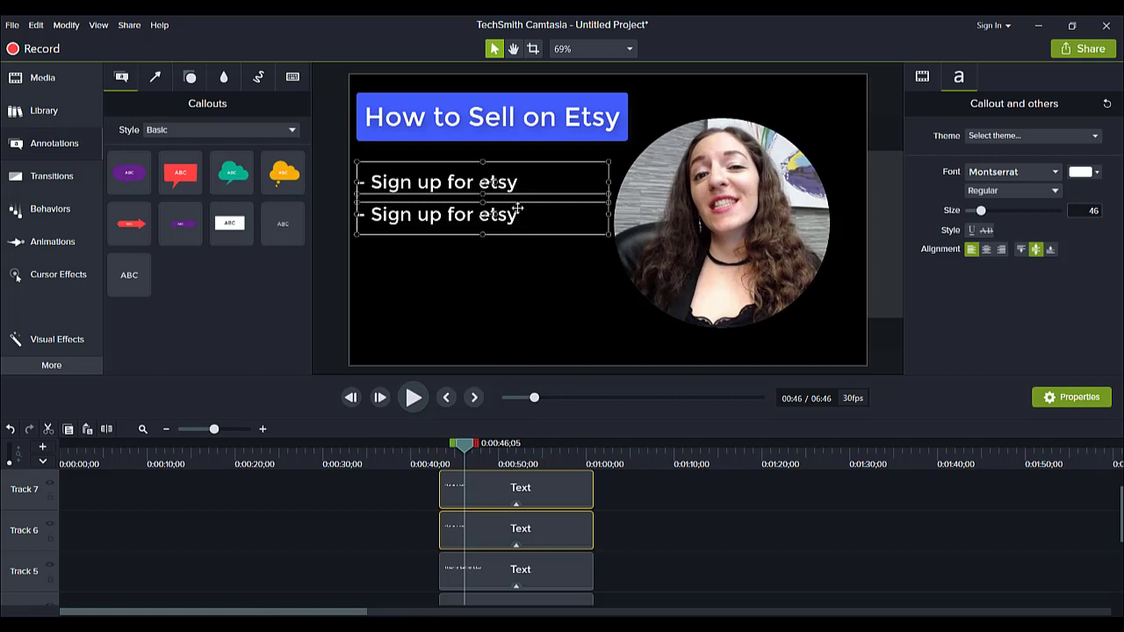
pyautogui.click(329, 286)
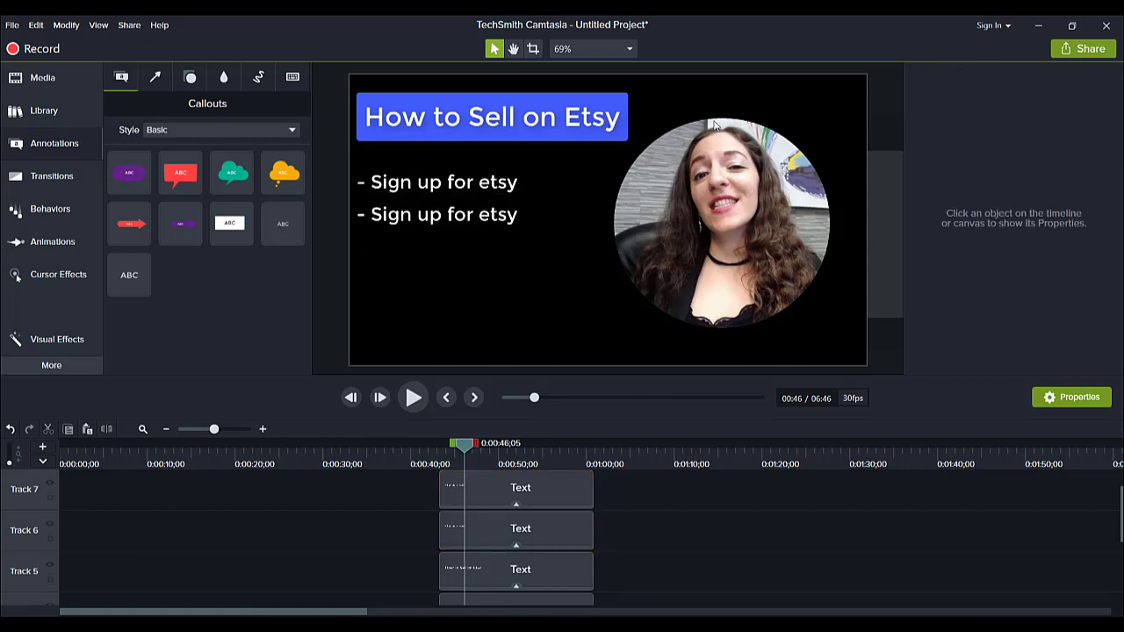
pyautogui.click(443, 191)
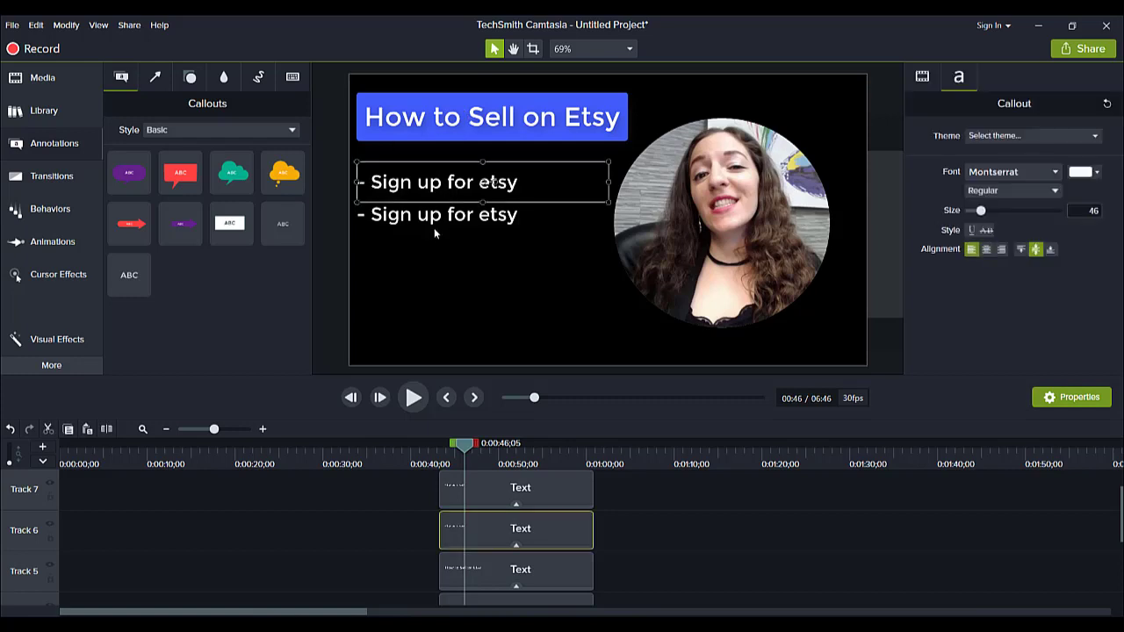
pyautogui.click(434, 227)
pyautogui.click(433, 188)
pyautogui.click(420, 223)
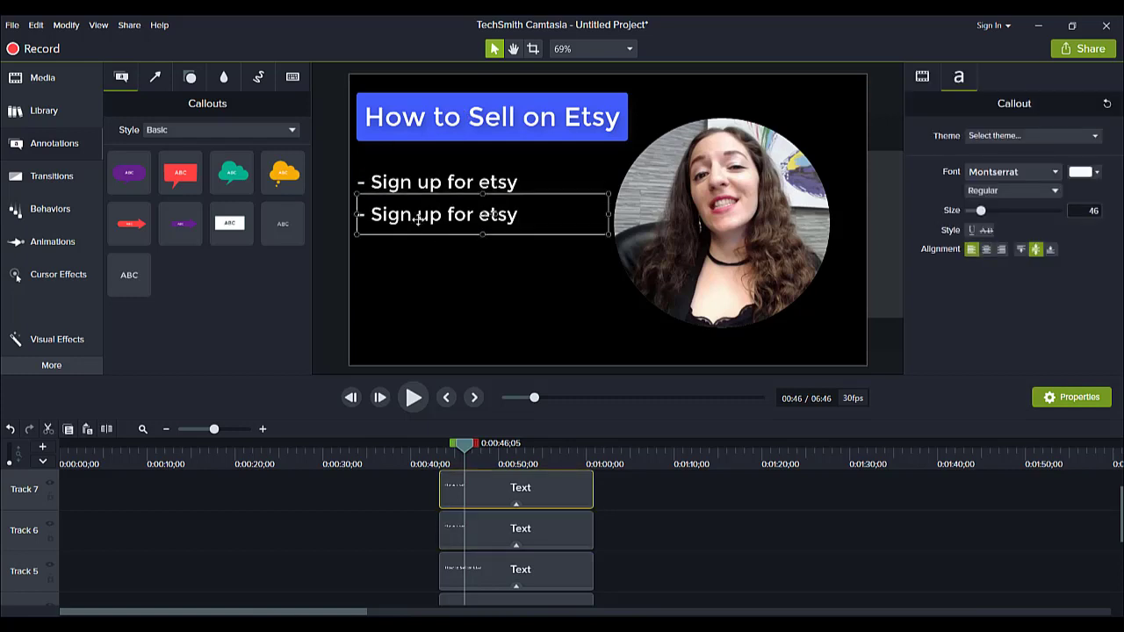
pyautogui.click(440, 128)
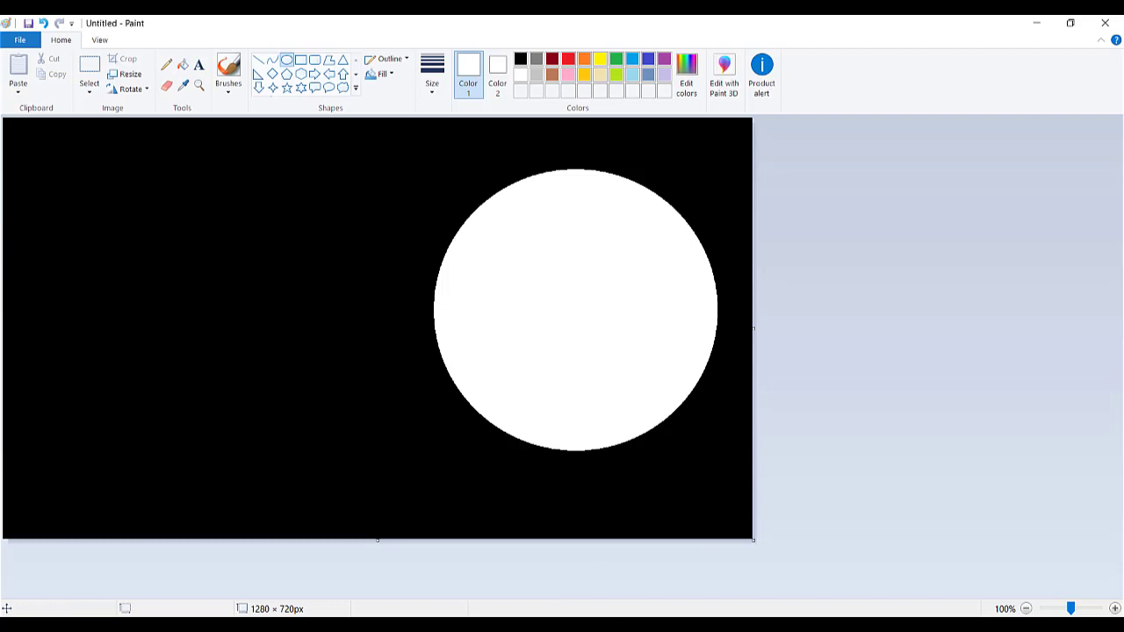
pyautogui.moveTo(632, 625)
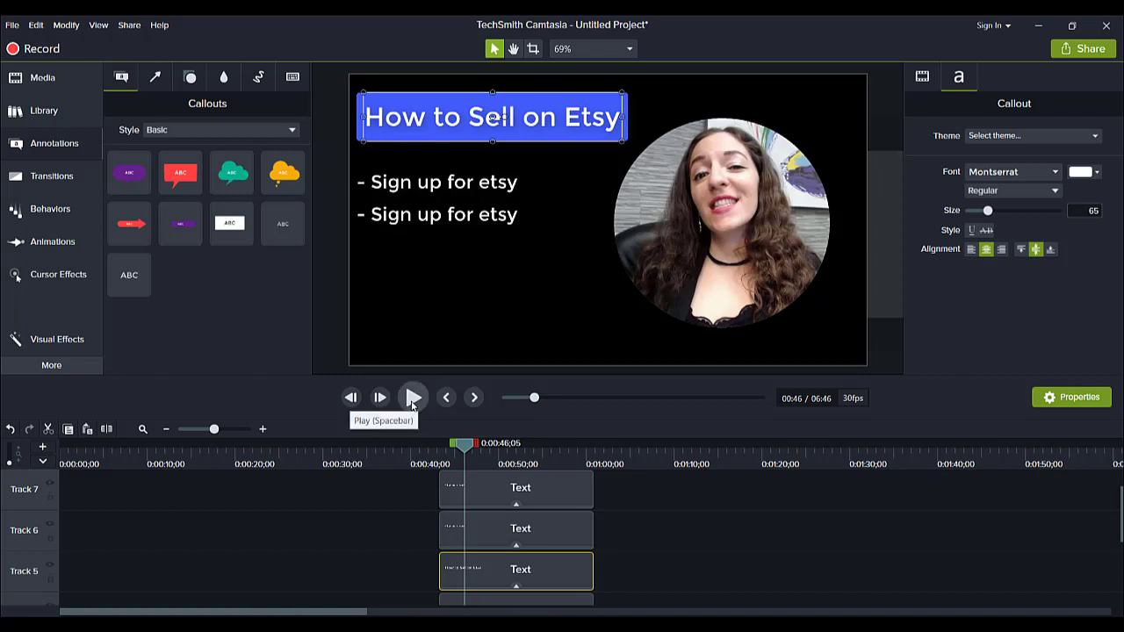
pyautogui.scroll(-3, 676, 514)
pyautogui.click(567, 544)
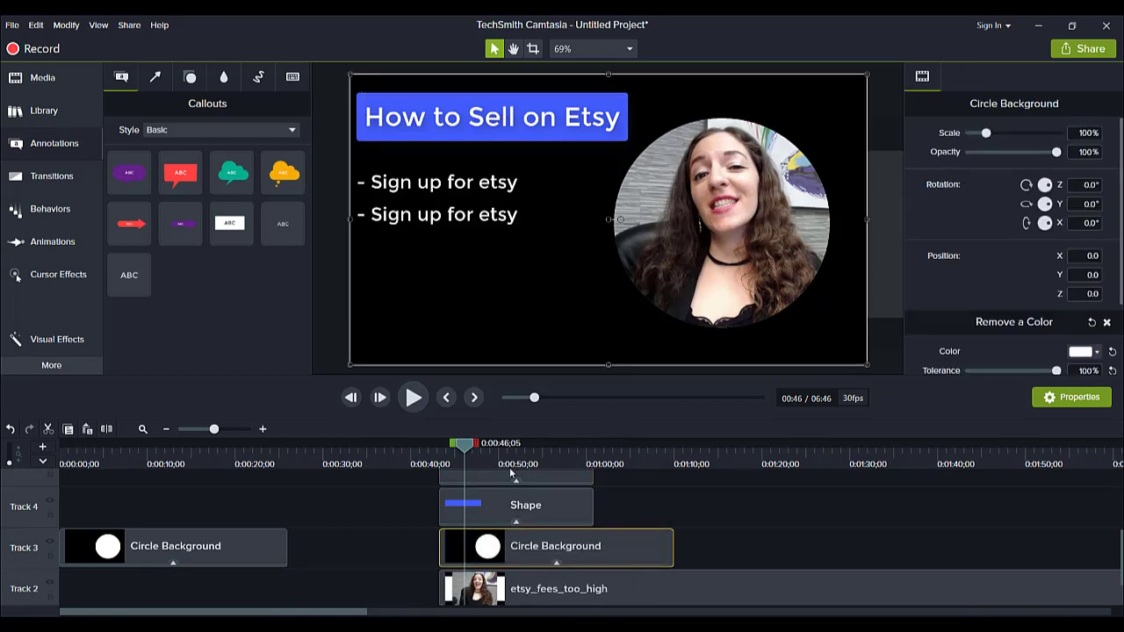
pyautogui.moveTo(476, 446); pyautogui.dragTo(447, 448)
pyautogui.click(701, 502)
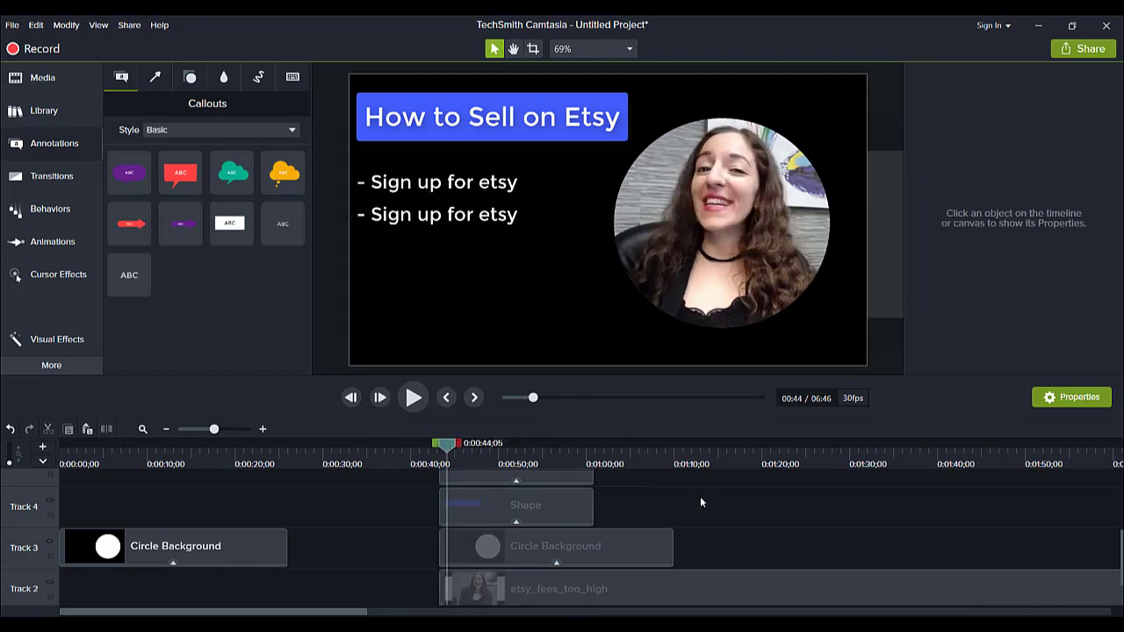